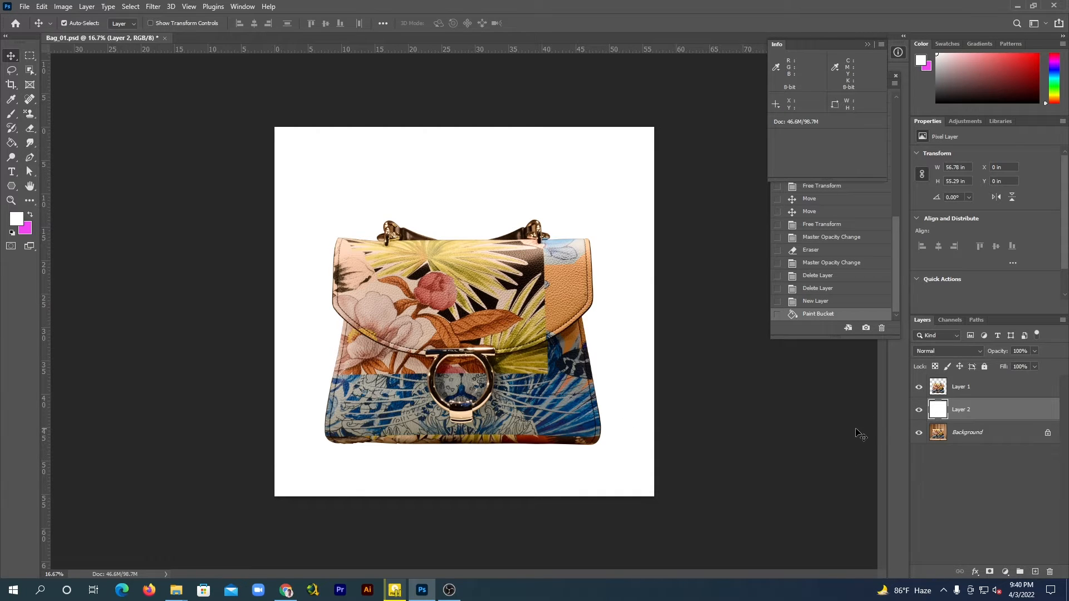
# Hide the Background layer and keep the white Layer 2 visible behind the bag
pyautogui.click(919, 410)
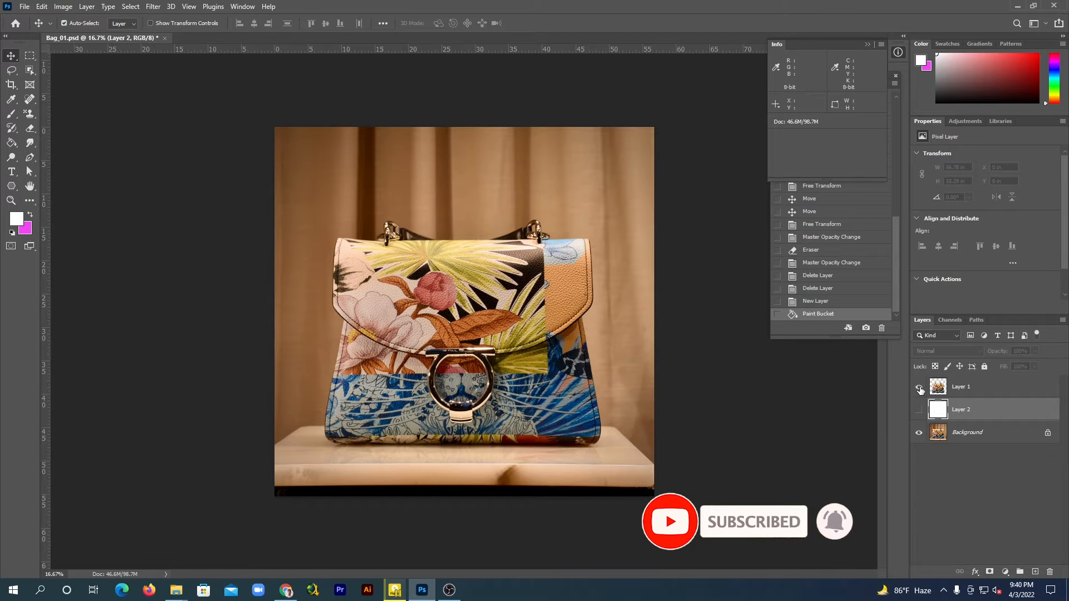
pyautogui.click(919, 433)
pyautogui.click(919, 410)
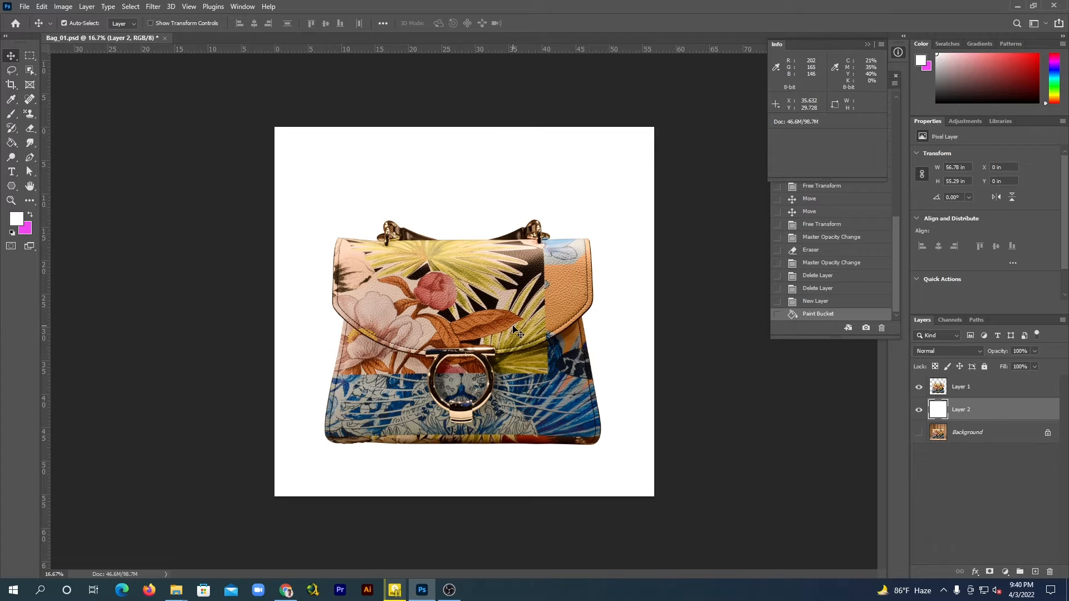
# Duplicate the bag's Layer 1 and move the copy directly below the original
pyautogui.click(956, 388)
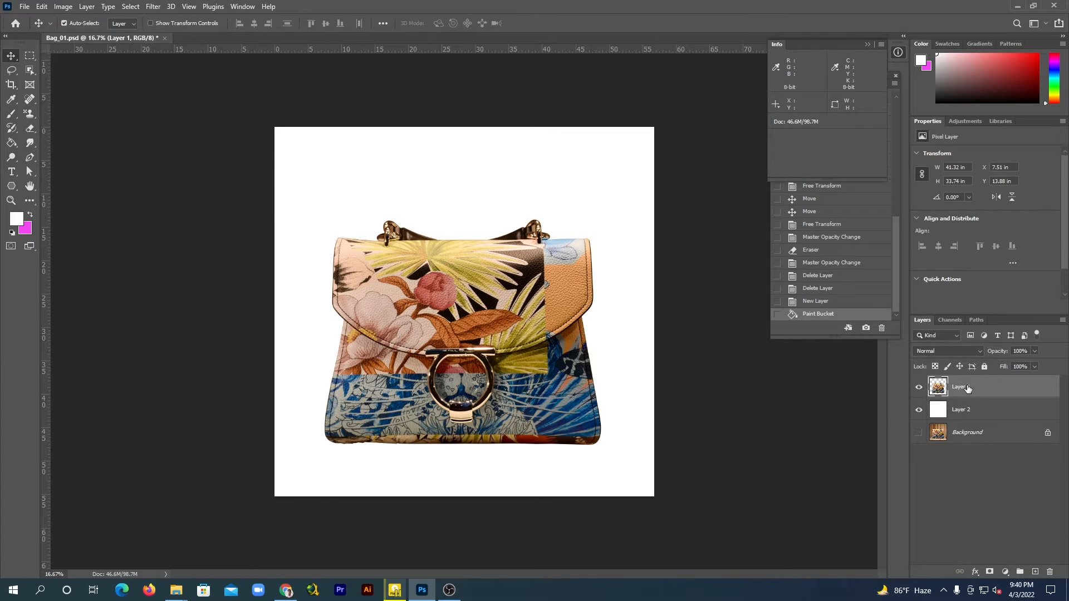
pyautogui.hotkey('ctrl', 'j')
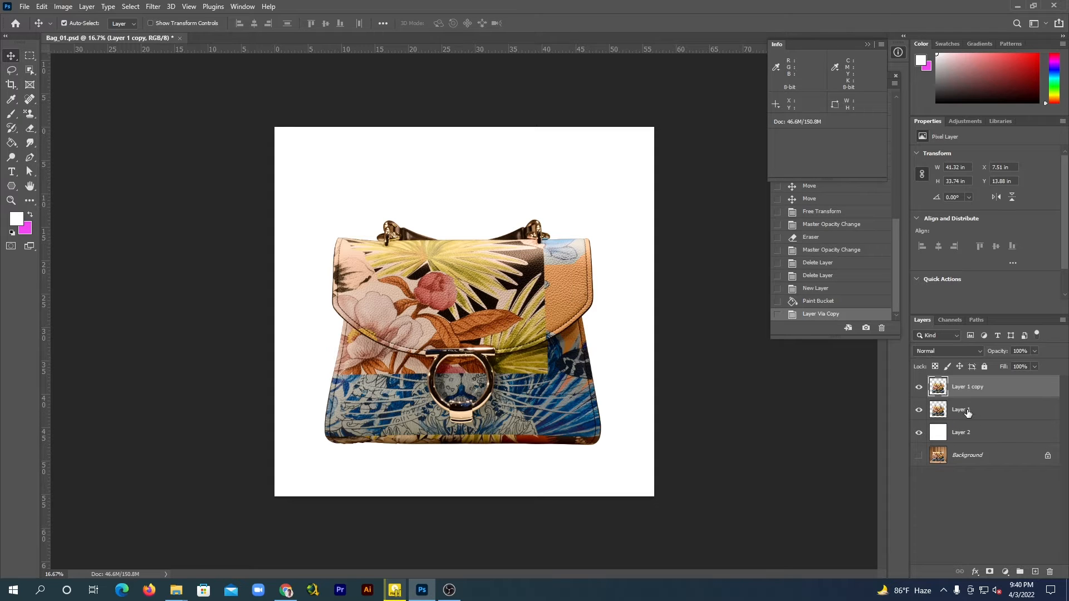
pyautogui.moveTo(959, 384); pyautogui.dragTo(961, 414)
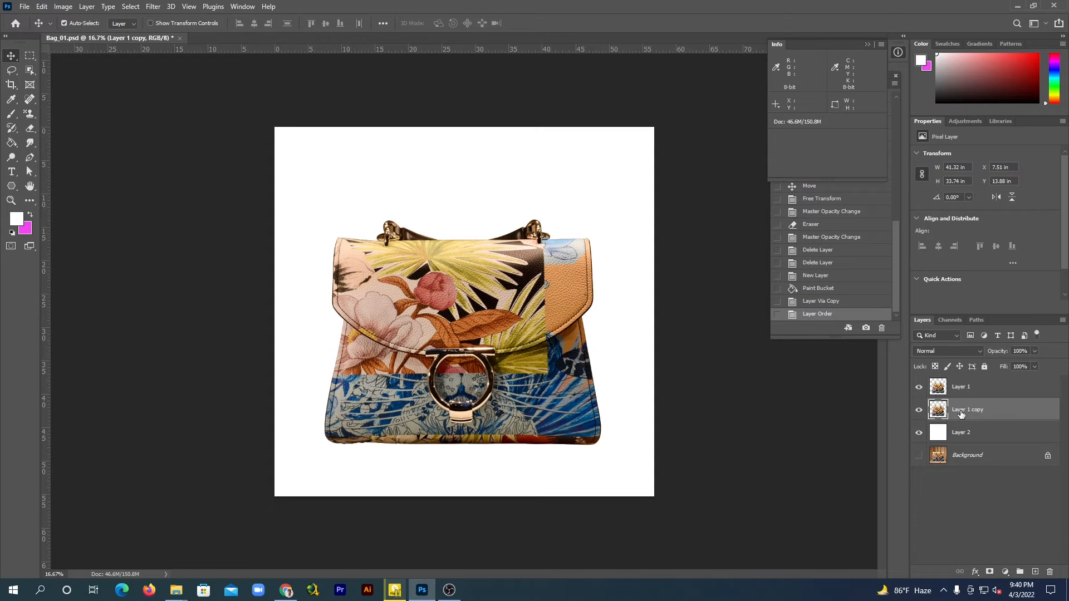
# Rename the duplicated bag layer as reflection shadow_1
pyautogui.doubleClick(965, 409)
pyautogui.write('reflection shadow_1')
pyautogui.press('Return')
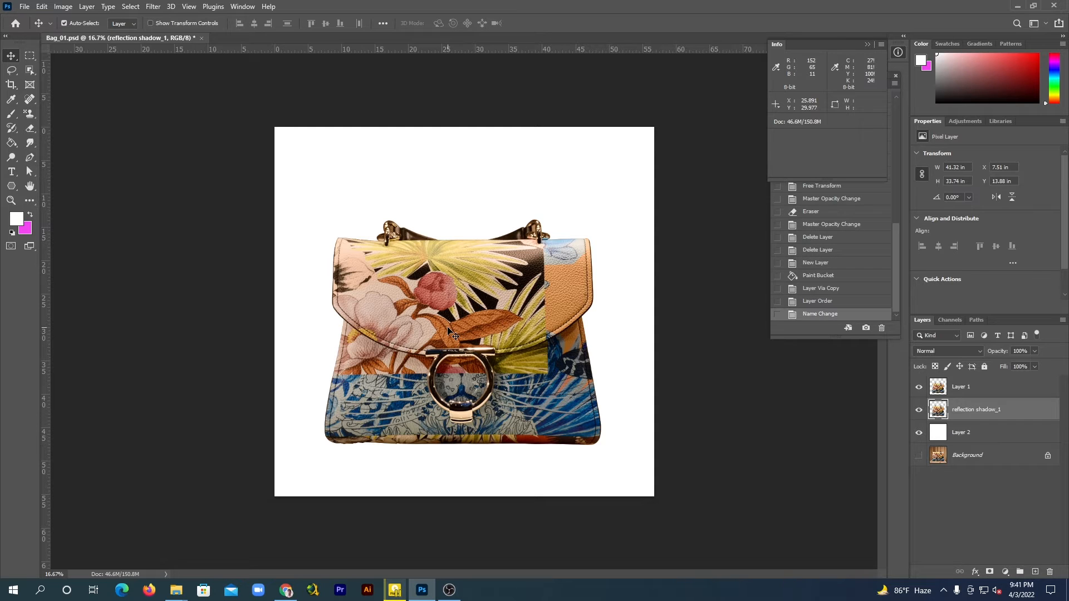
# Rotate the reflection shadow_1 layer 180°, flip it horizontally and place it upside down directly beneath the bag
pyautogui.hotkey('ctrl', 't')
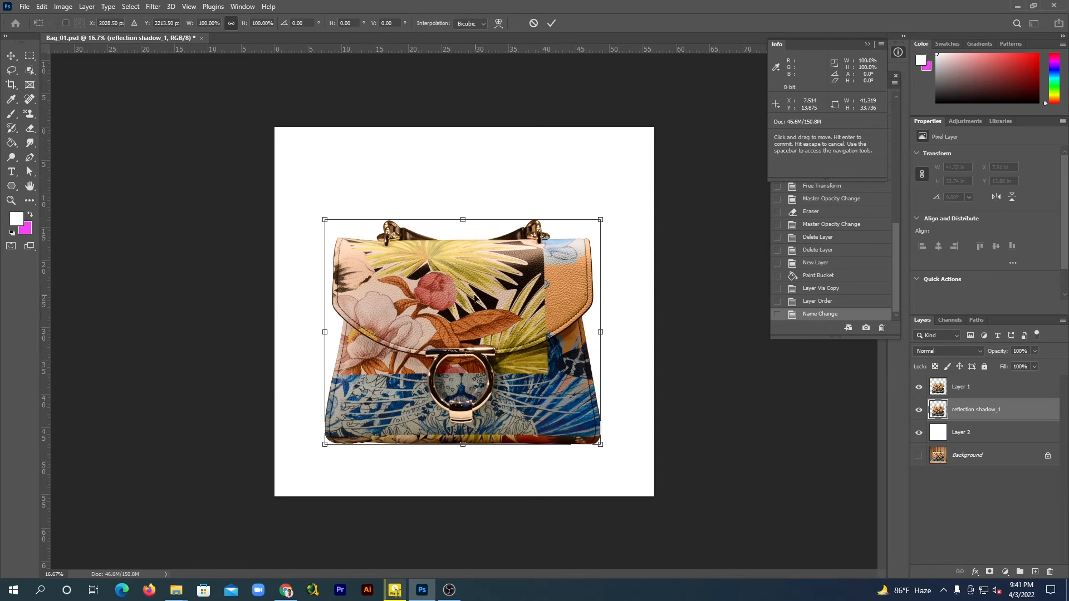
pyautogui.rightClick(474, 298)
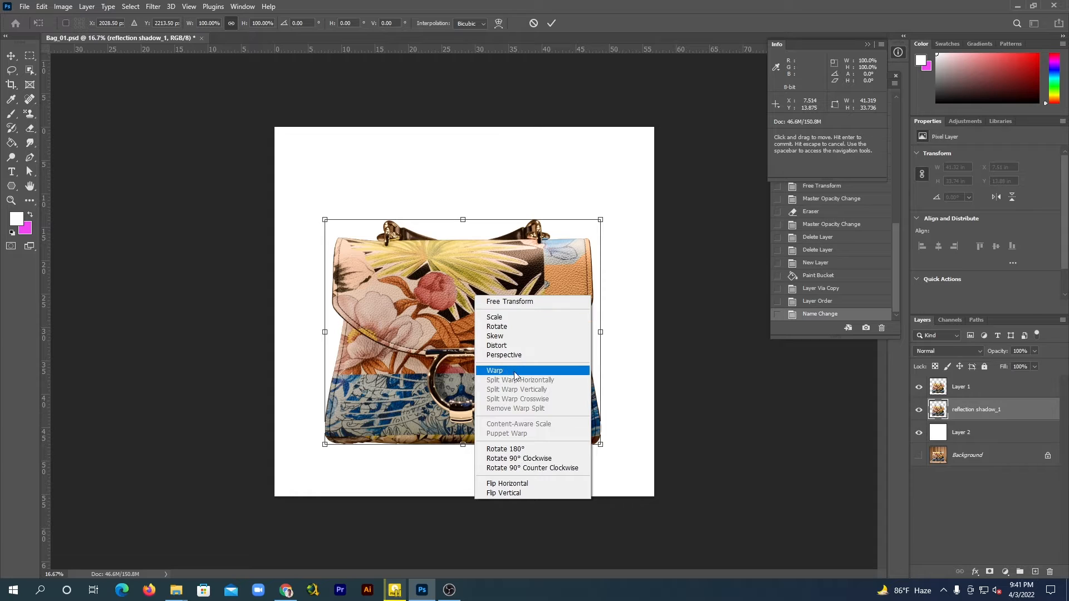
pyautogui.click(517, 450)
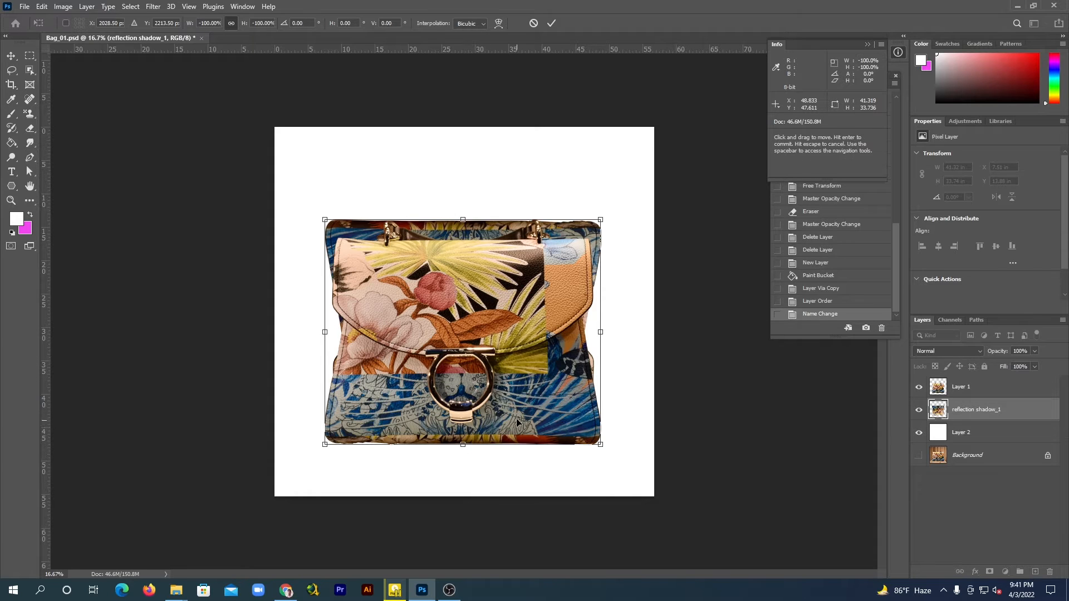
pyautogui.rightClick(475, 307)
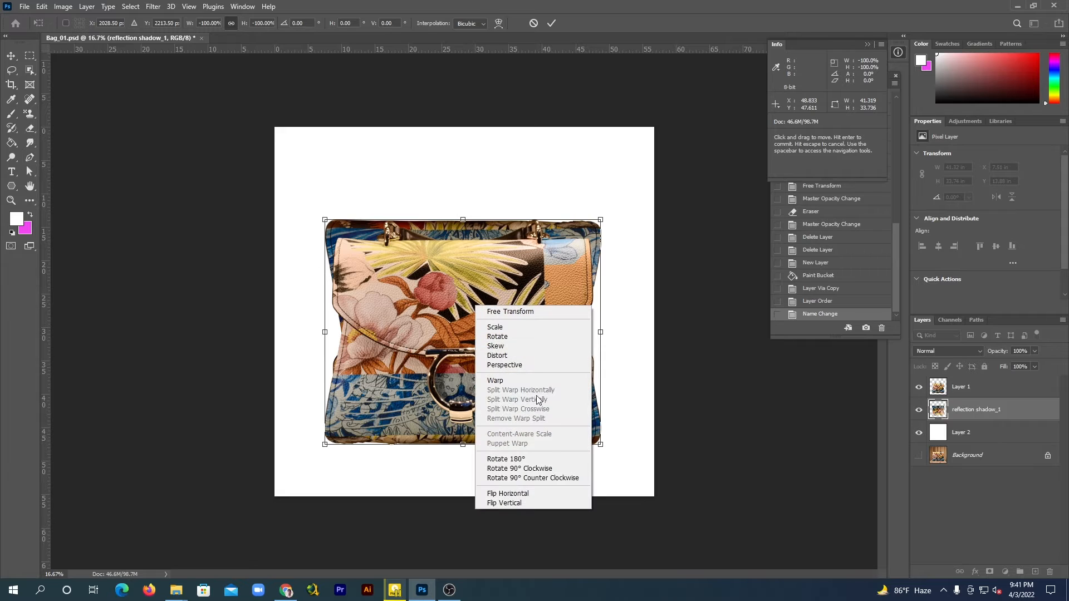
pyautogui.click(513, 494)
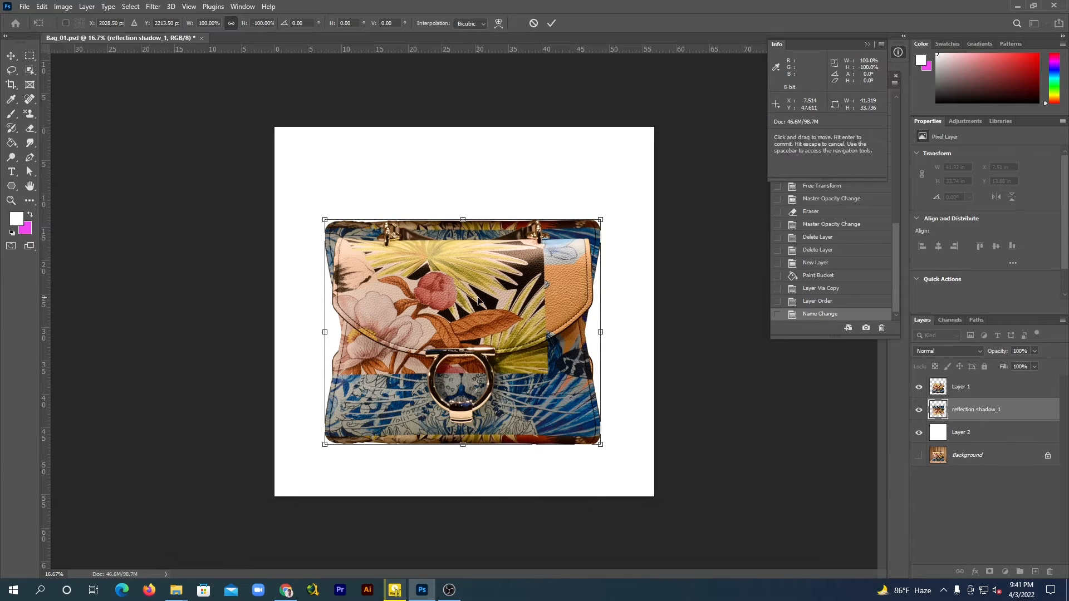
pyautogui.moveTo(478, 306); pyautogui.dragTo(479, 526)
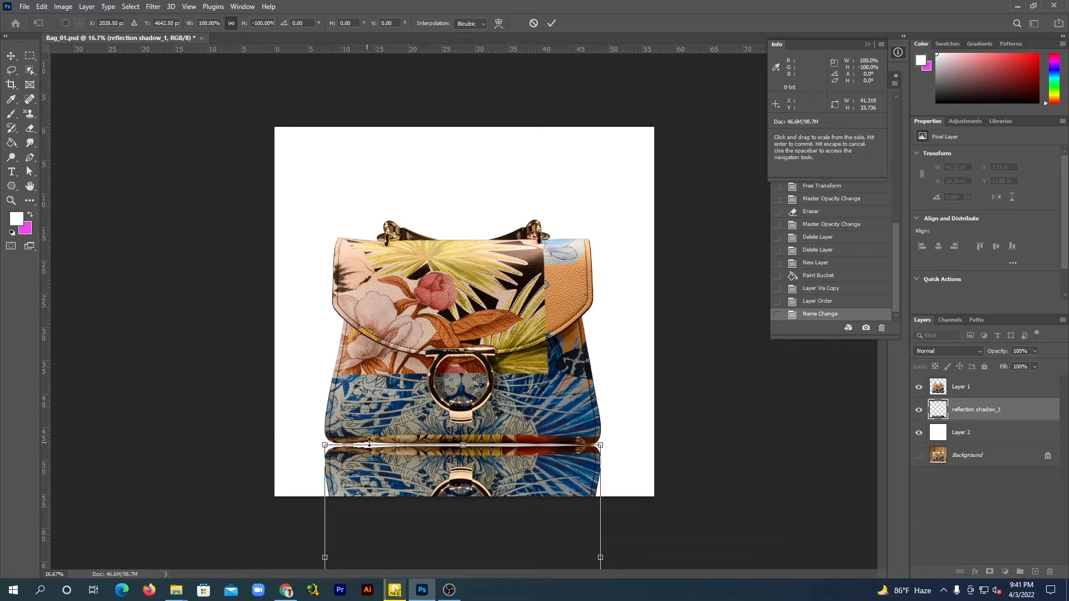
# Warp the reflection's upper edge, mainly its left half, upward to meet the bag's base and apply the transform
pyautogui.rightClick(435, 462)
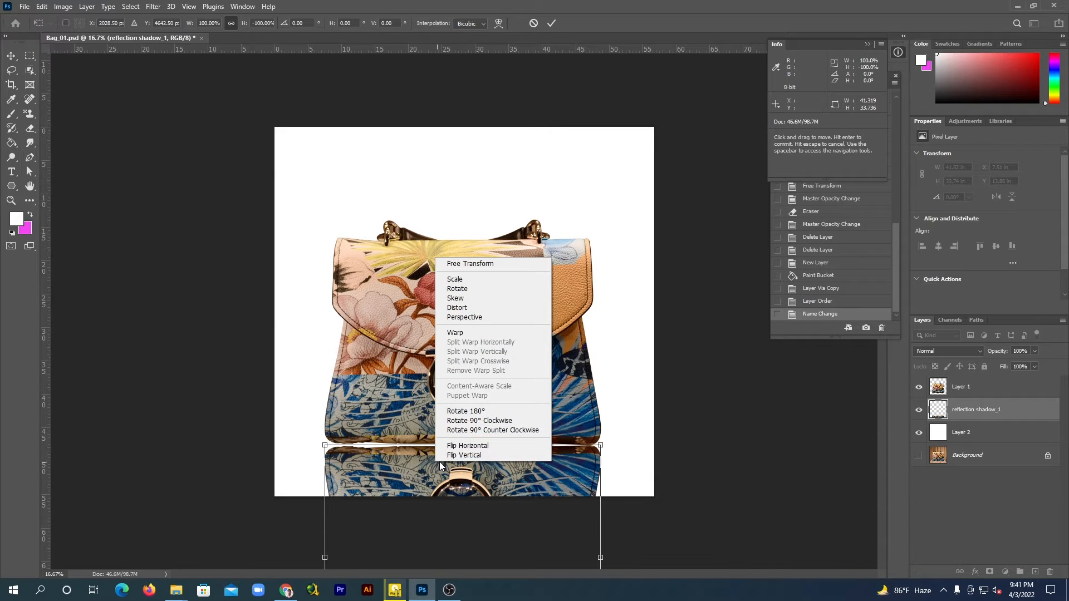
pyautogui.click(455, 333)
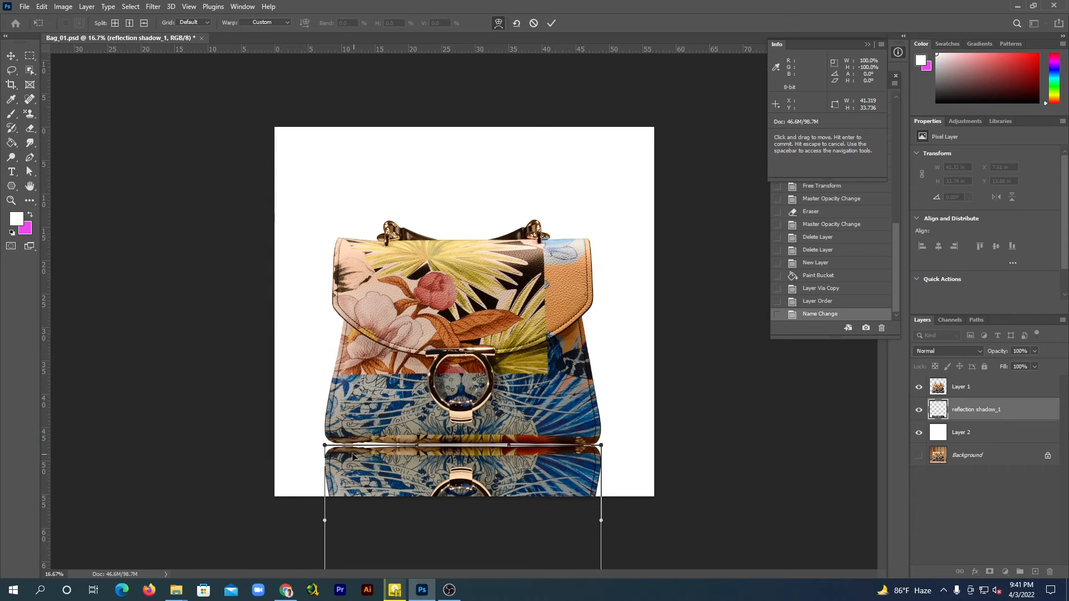
pyautogui.moveTo(326, 446); pyautogui.dragTo(325, 440)
pyautogui.moveTo(417, 446); pyautogui.dragTo(418, 444)
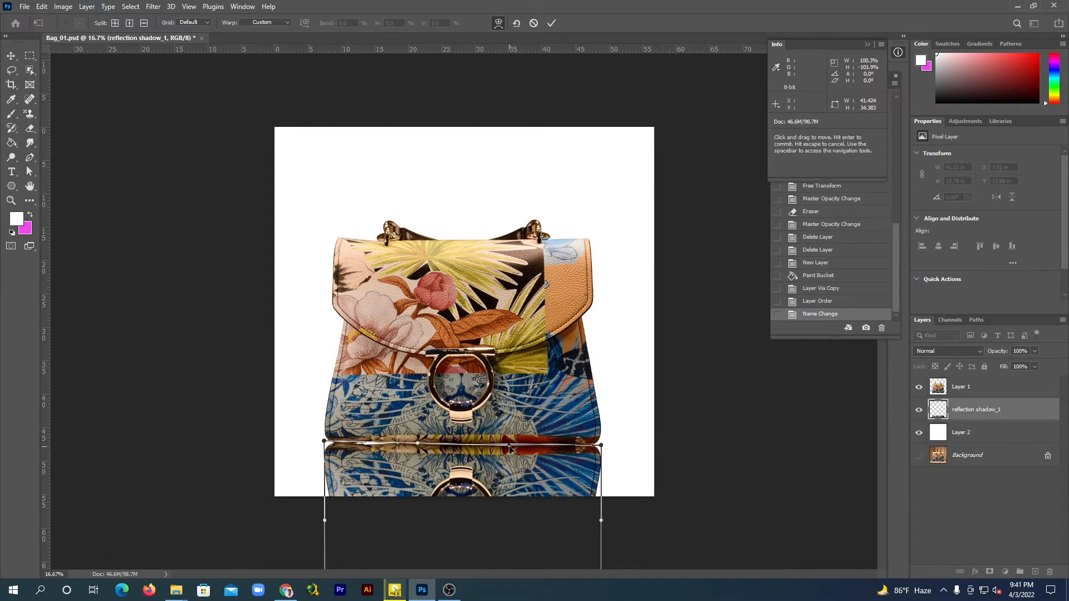
pyautogui.moveTo(510, 449); pyautogui.dragTo(510, 446)
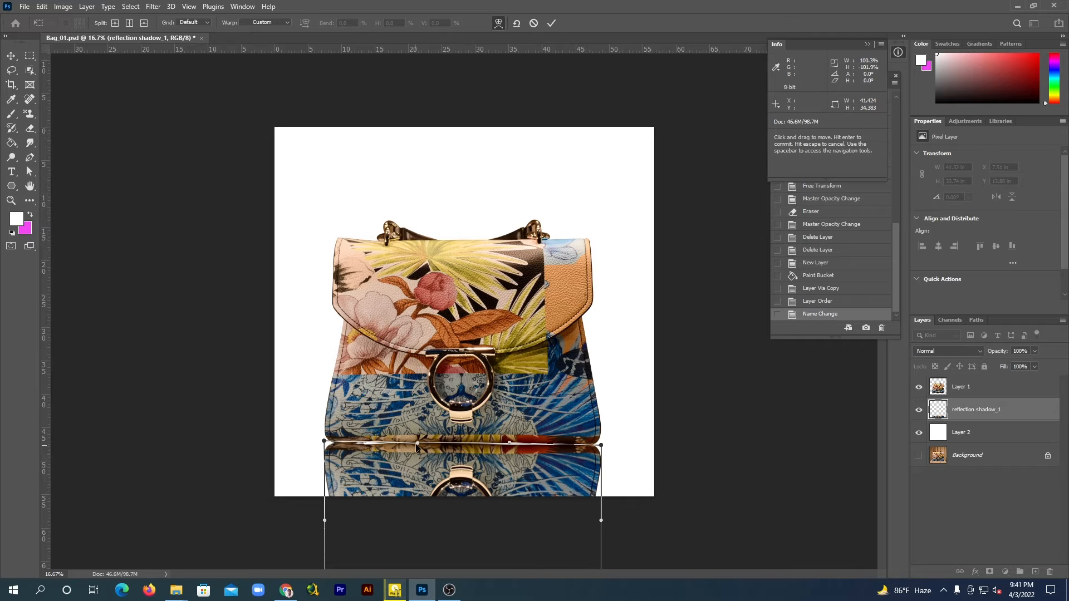
pyautogui.moveTo(418, 444); pyautogui.dragTo(409, 443)
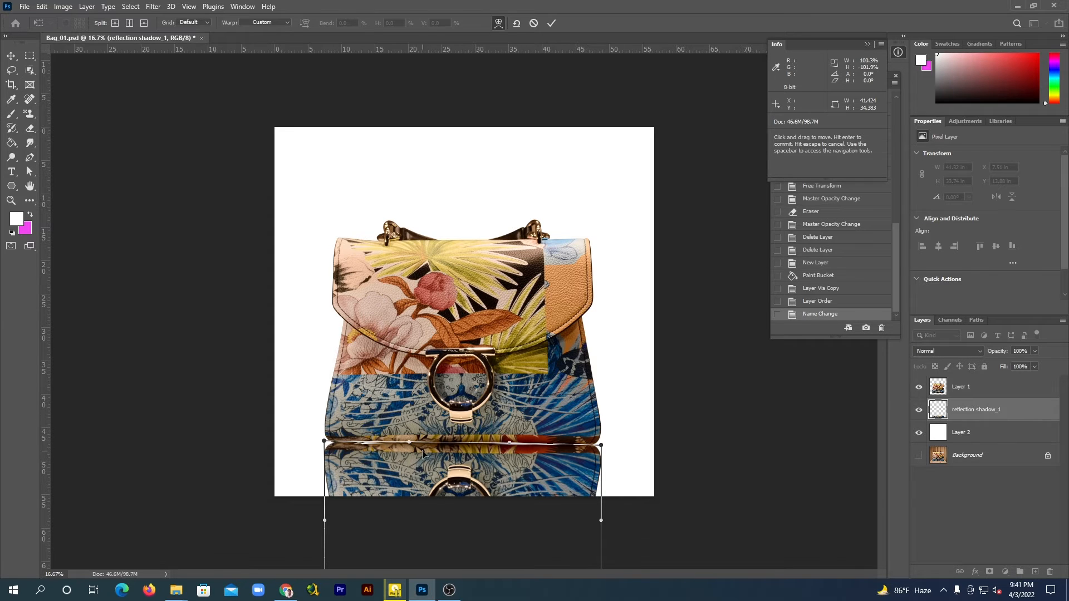
pyautogui.click(12, 57)
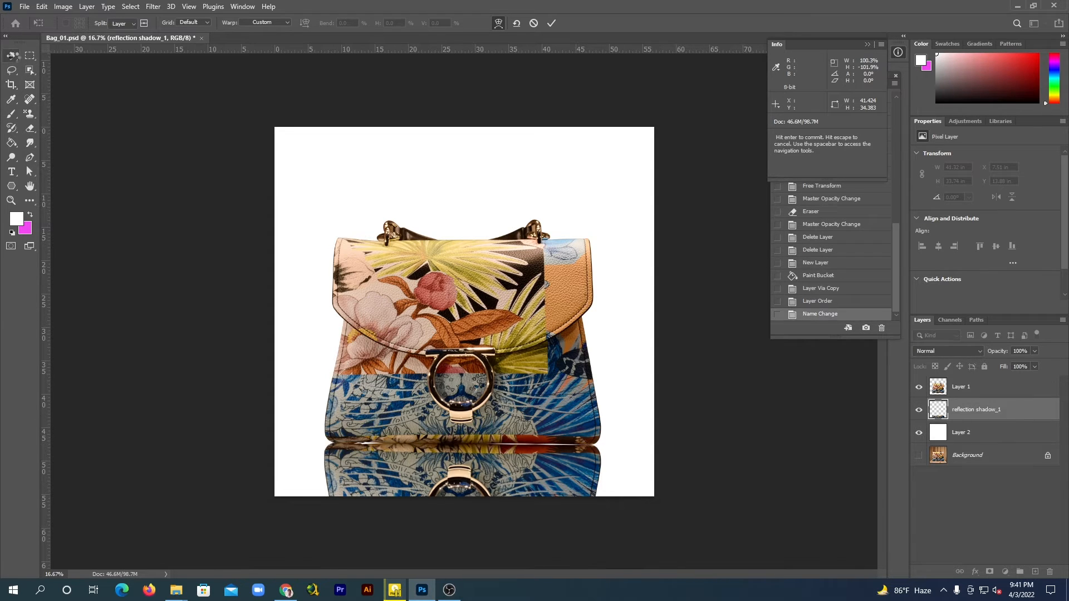
# Warp the right half of the reflection's upper edge slightly upward to close the gap under the bag
pyautogui.hotkey('ctrl', 't')
pyautogui.rightClick(535, 464)
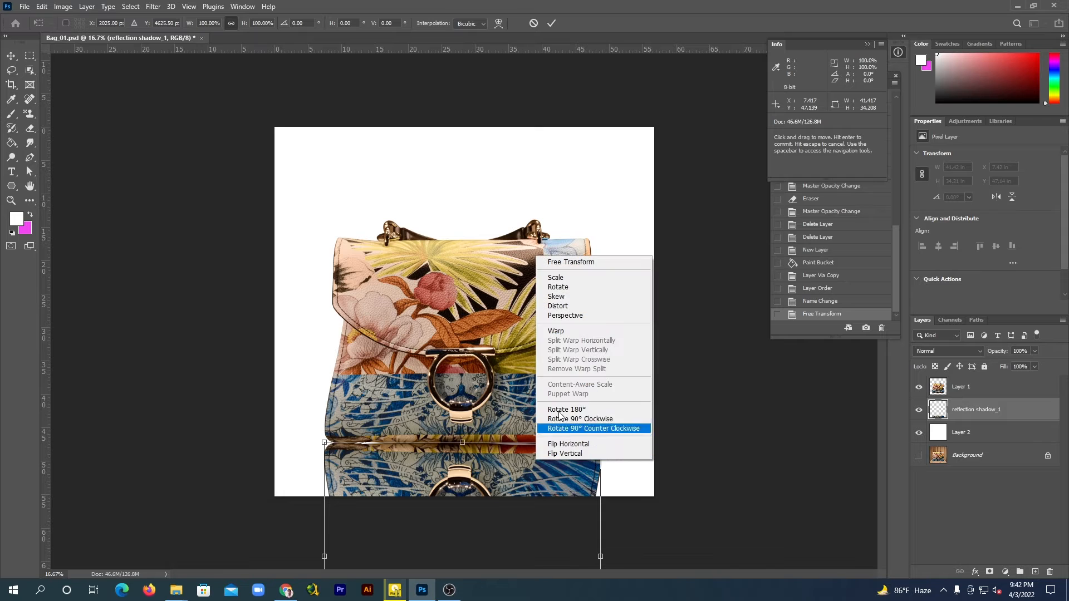
pyautogui.click(565, 336)
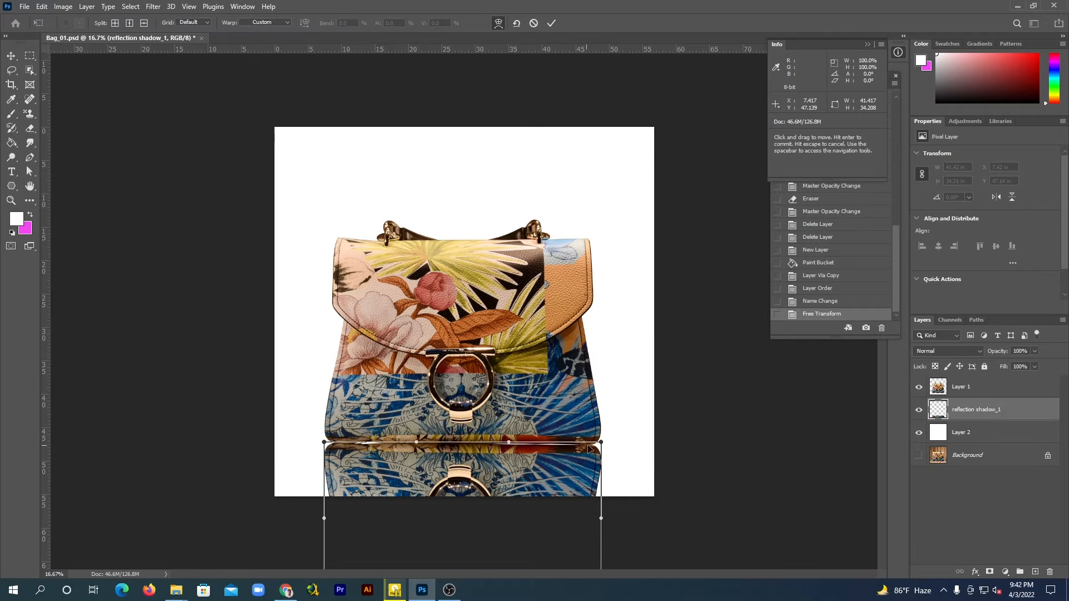
pyautogui.moveTo(602, 444); pyautogui.dragTo(601, 441)
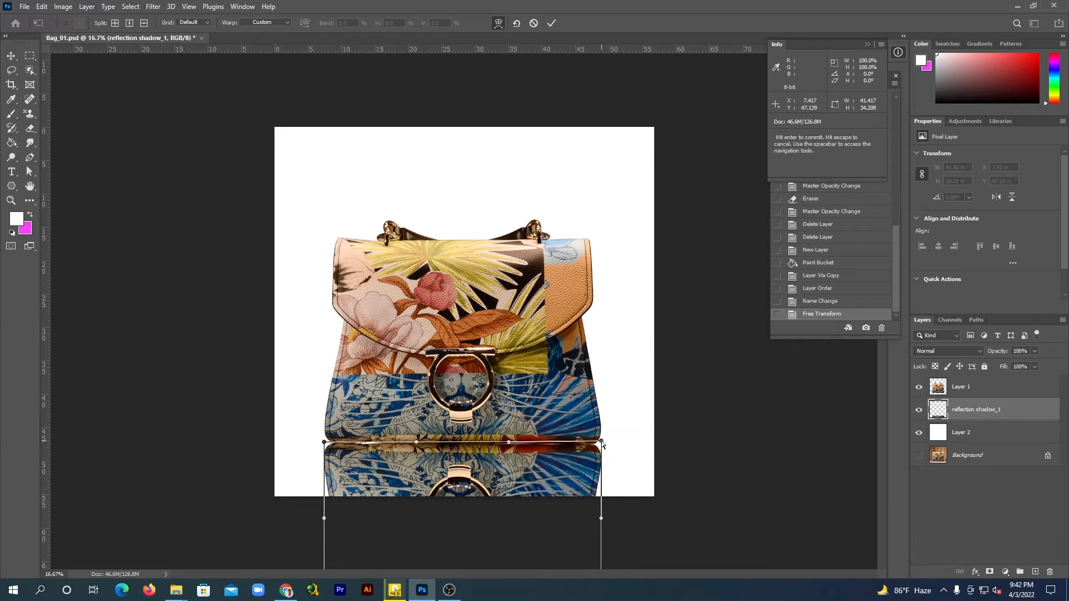
pyautogui.moveTo(508, 443); pyautogui.dragTo(513, 441)
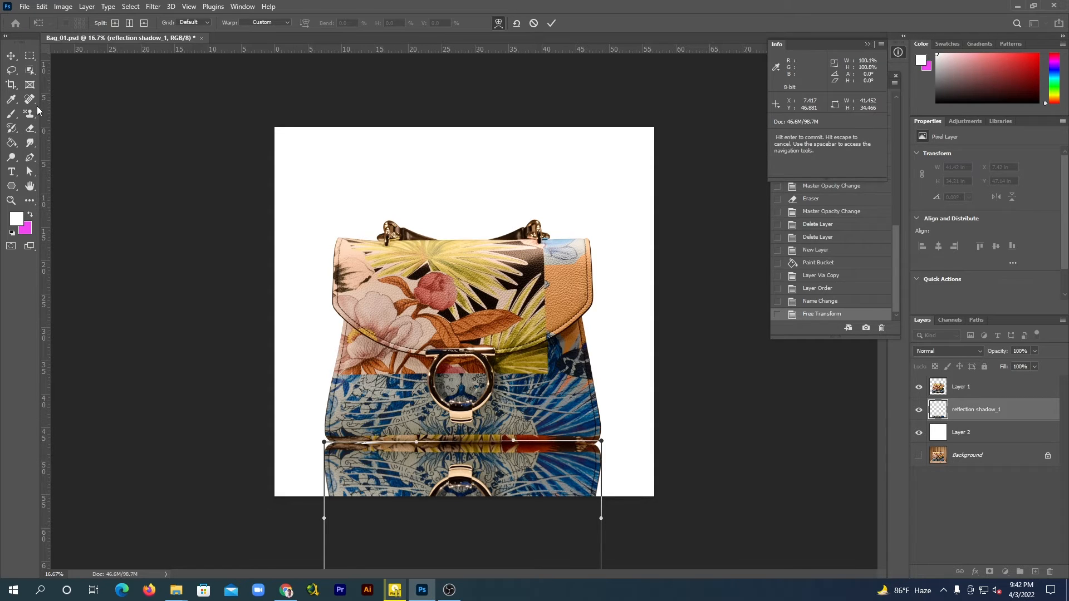
pyautogui.click(11, 55)
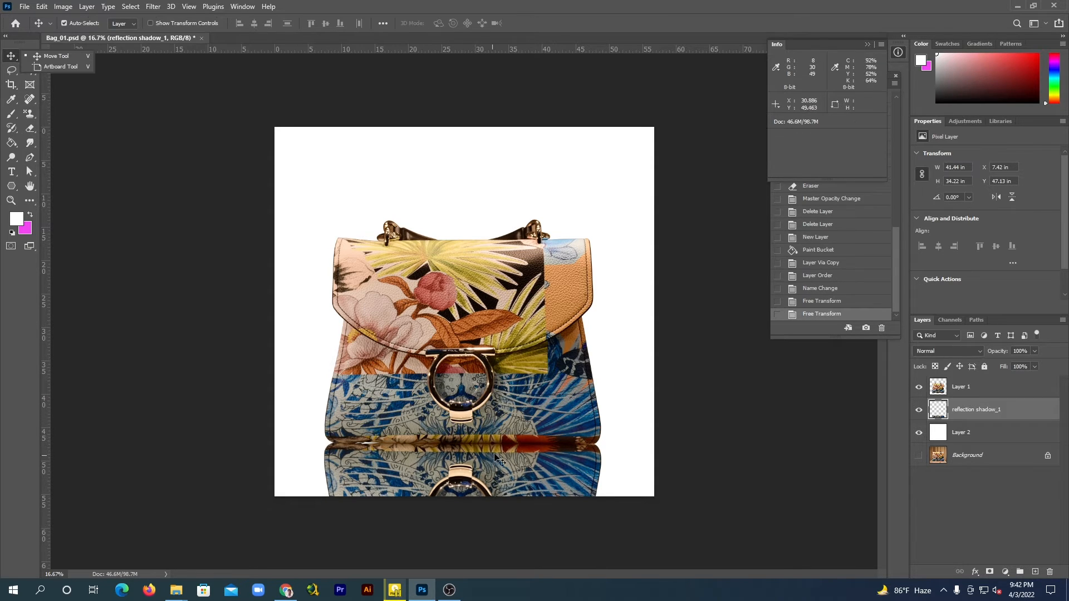
# Lower the reflection layer's opacity to 63% and fade out its lower part with the 716 px Soft Round Eraser
pyautogui.click(1035, 351)
pyautogui.moveTo(1021, 362); pyautogui.dragTo(1020, 362)
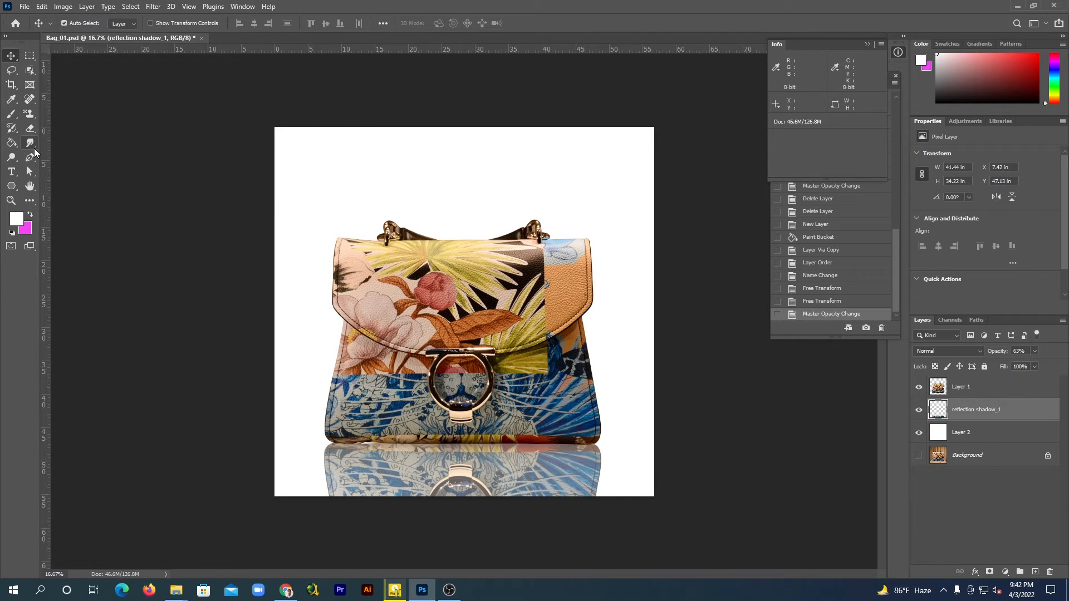
pyautogui.click(30, 129)
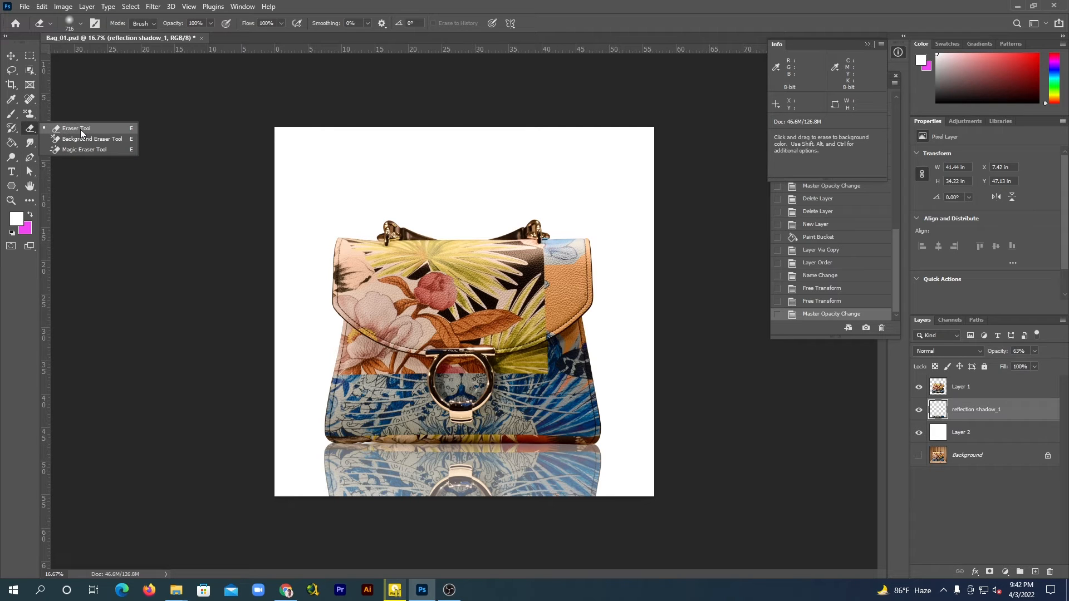
pyautogui.click(80, 130)
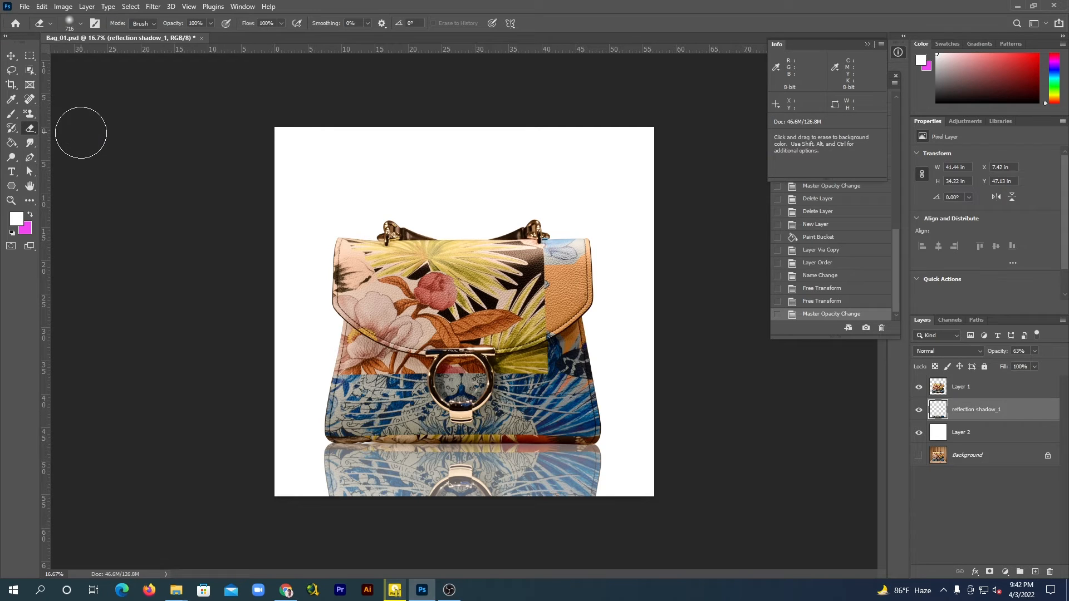
pyautogui.click(80, 26)
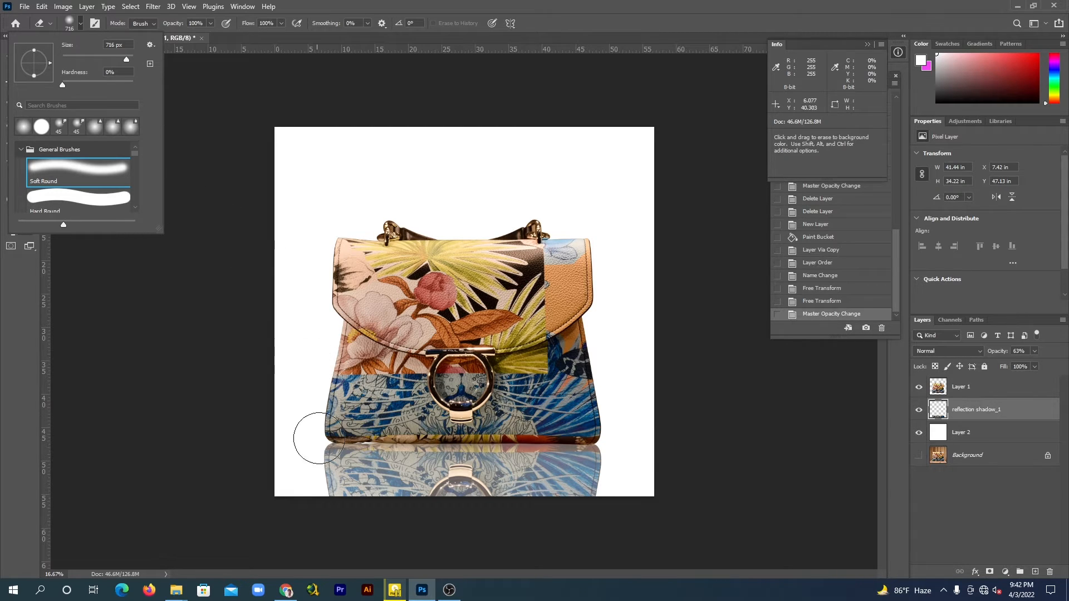
pyautogui.click(288, 6)
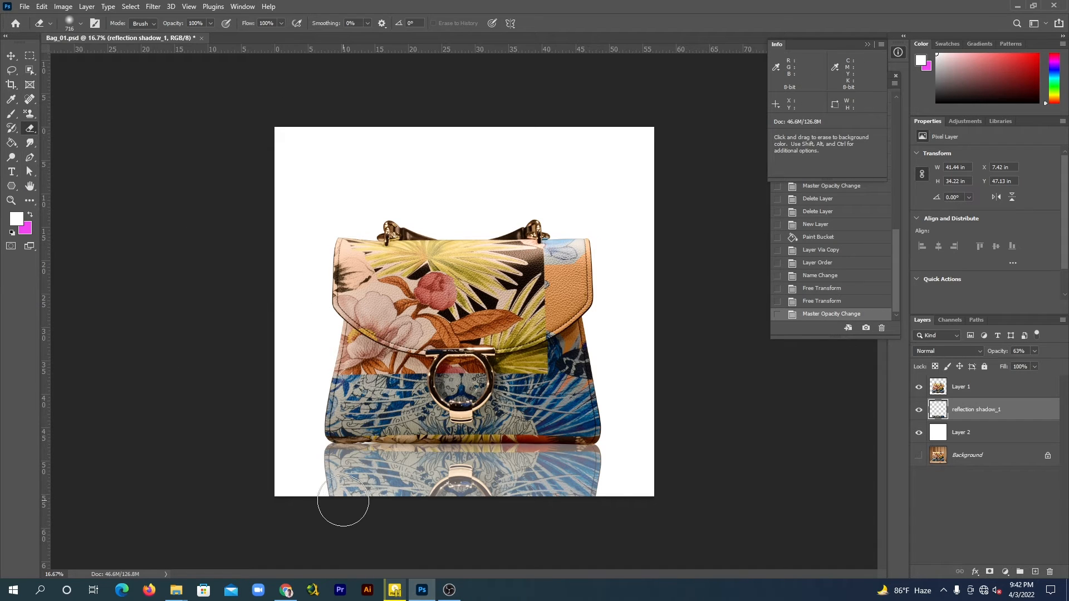
pyautogui.moveTo(343, 501)
pyautogui.mouseDown()
pyautogui.moveTo(620, 498)
pyautogui.moveTo(315, 501)
pyautogui.moveTo(506, 504)
pyautogui.moveTo(316, 494)
pyautogui.moveTo(606, 490)
pyautogui.moveTo(355, 501)
pyautogui.moveTo(324, 500)
pyautogui.moveTo(498, 496)
pyautogui.moveTo(321, 495)
pyautogui.moveTo(596, 499)
pyautogui.moveTo(319, 489)
pyautogui.moveTo(615, 493)
pyautogui.moveTo(440, 495)
pyautogui.moveTo(578, 490)
pyautogui.moveTo(503, 503)
pyautogui.mouseUp()
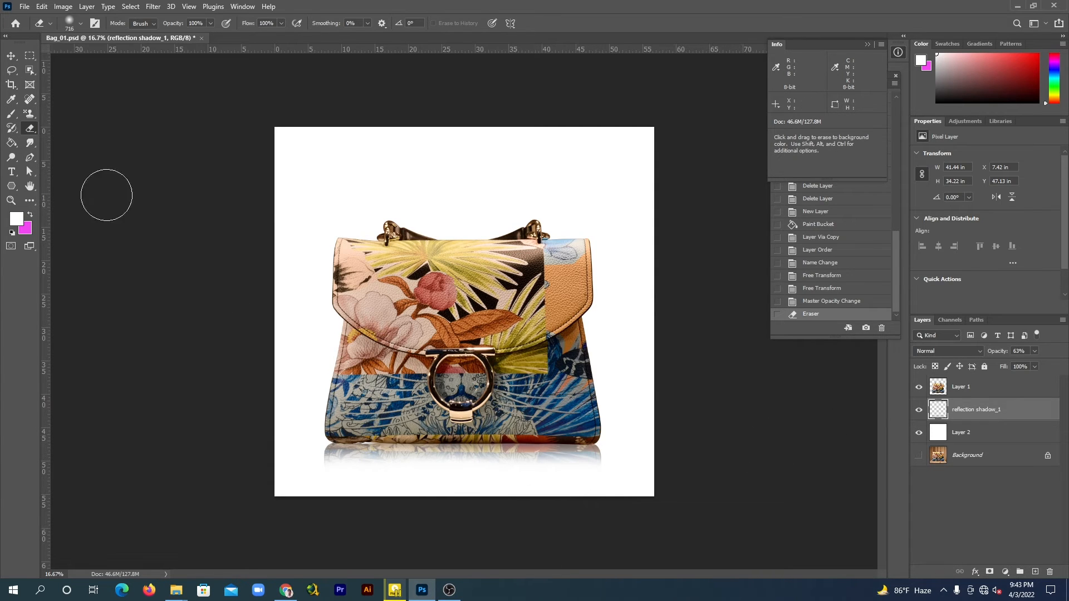
# Reduce the opacity of the reflection shadow_1 layer to 37% and deselect the layer
pyautogui.click(11, 55)
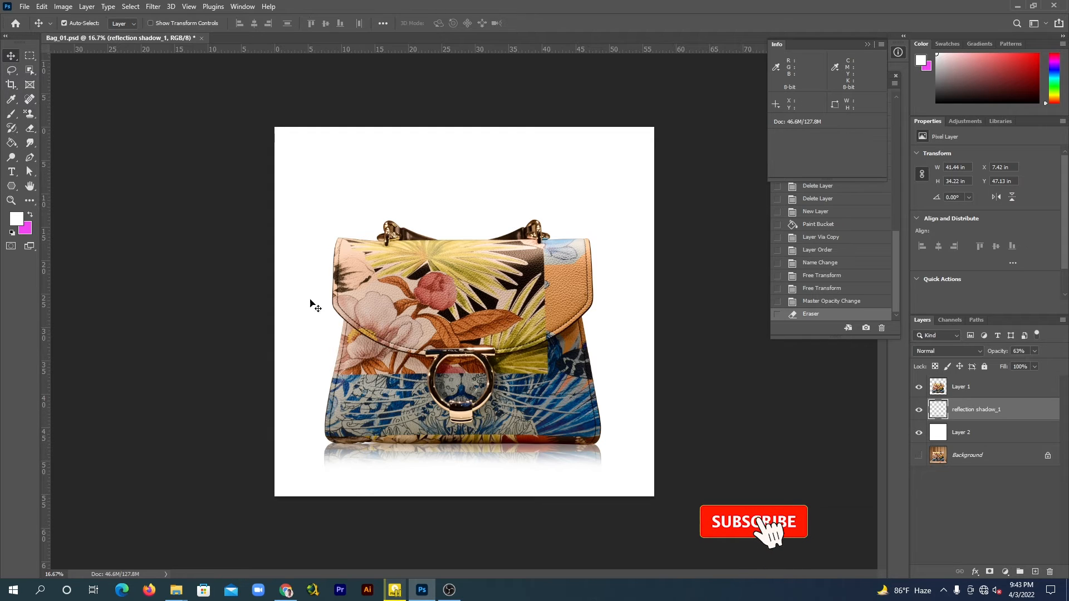
pyautogui.click(1035, 351)
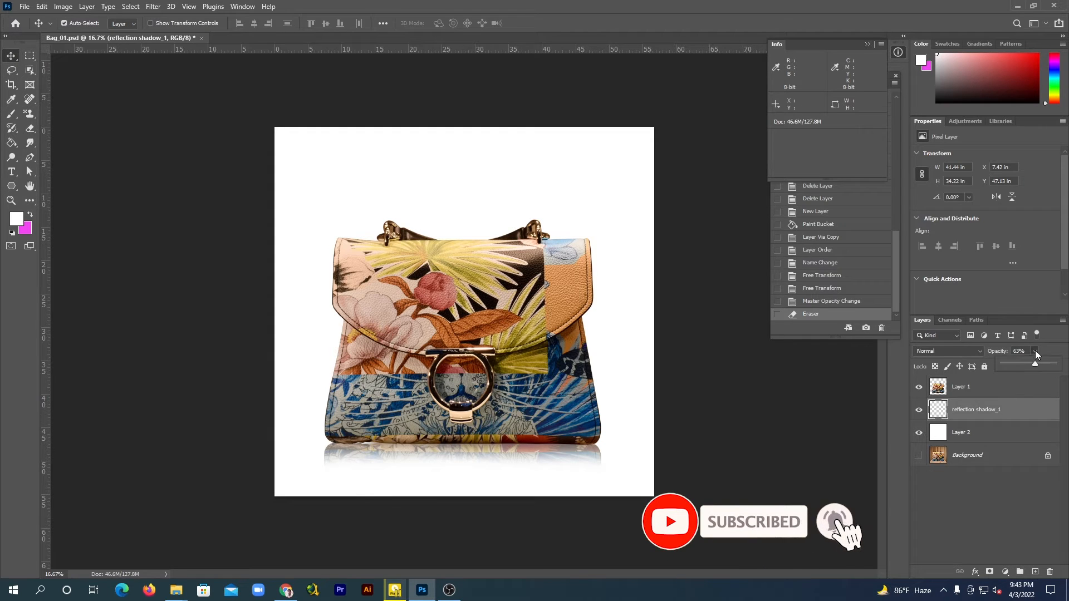
pyautogui.moveTo(1031, 363); pyautogui.dragTo(1024, 362)
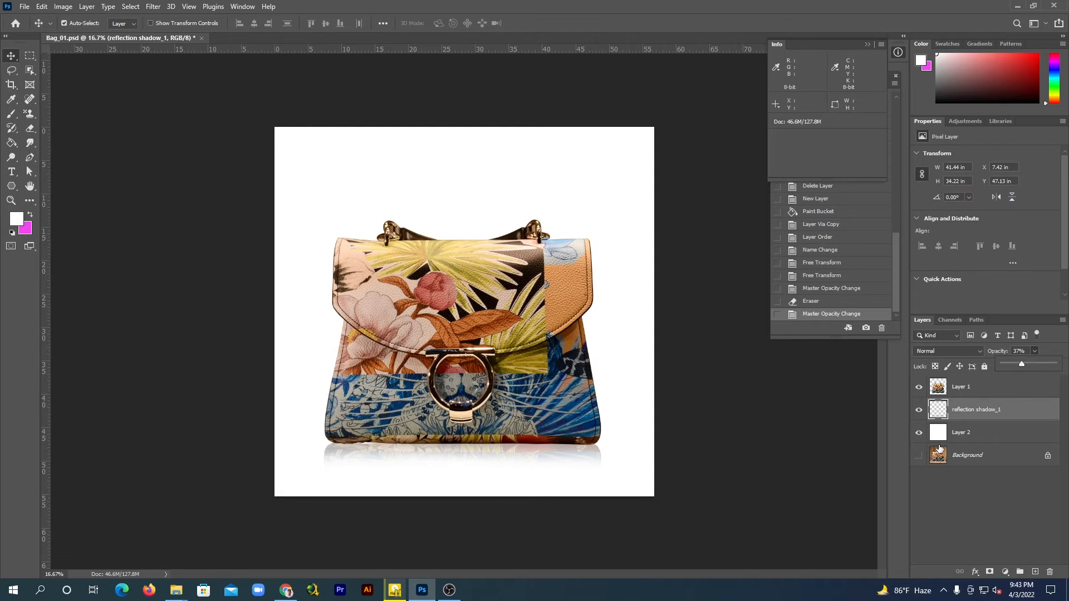
pyautogui.click(950, 499)
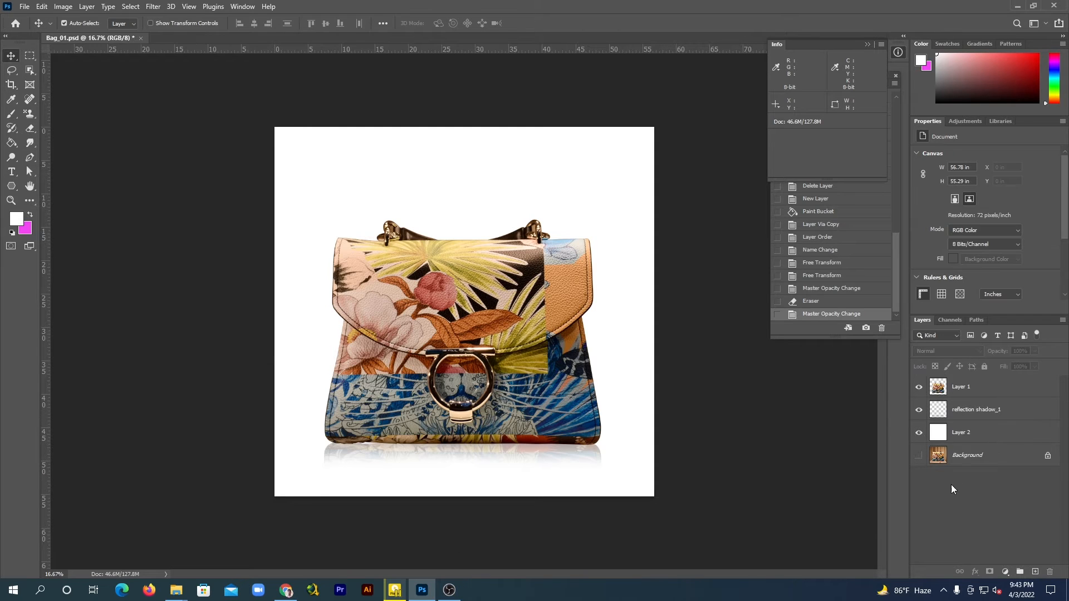
# Hide the reflection shadow_1 layer and make the bag's Layer 1 active
pyautogui.click(976, 411)
pyautogui.click(919, 412)
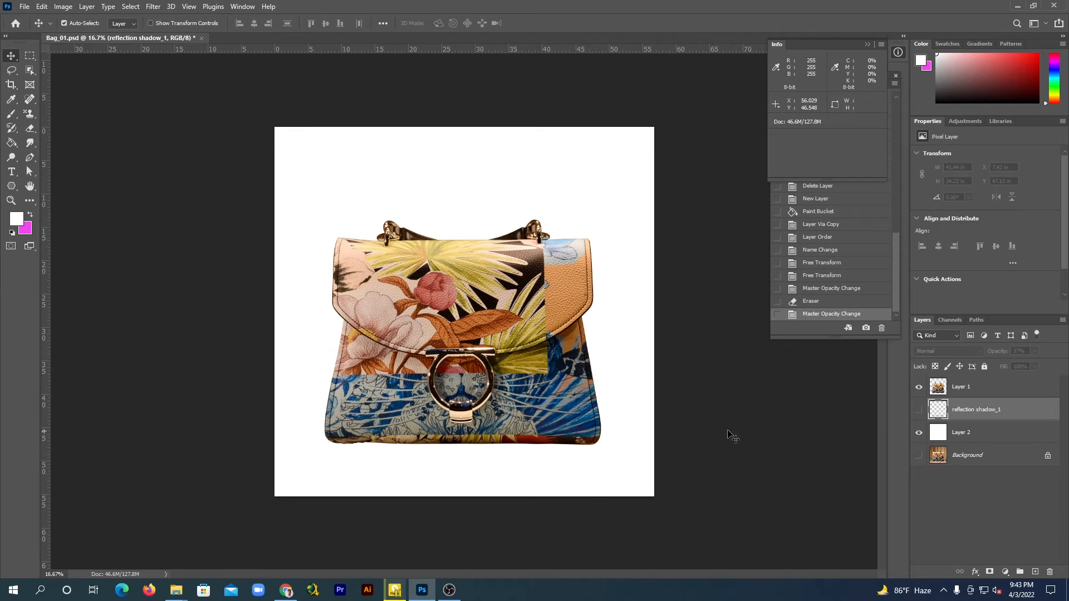
pyautogui.click(959, 389)
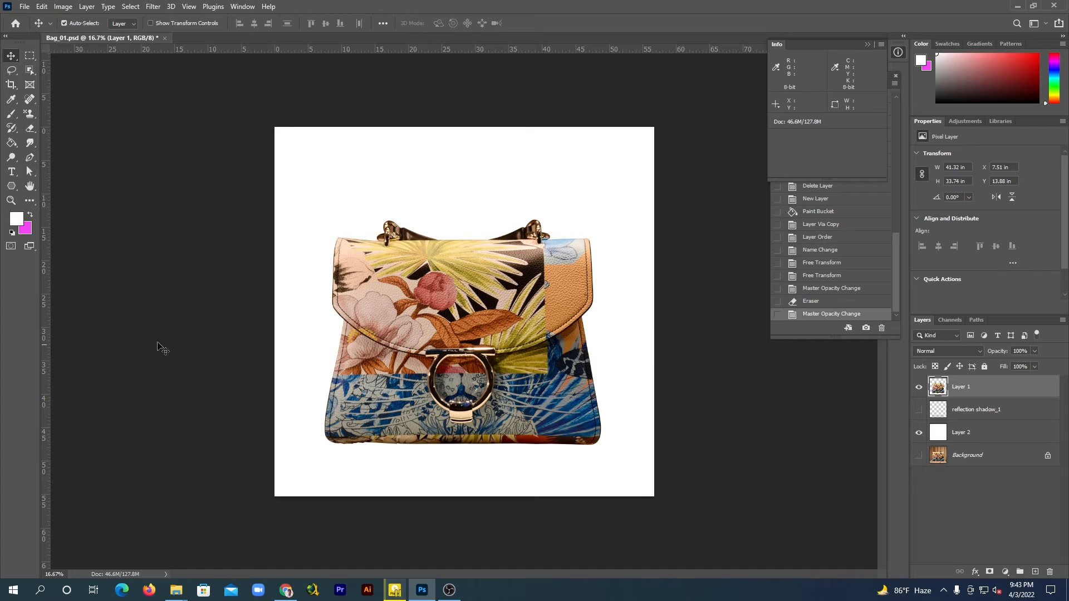
# Draw a closed Pen tool path around the lower part of the bag, crossing the clasp and enclosing the base
pyautogui.click(31, 159)
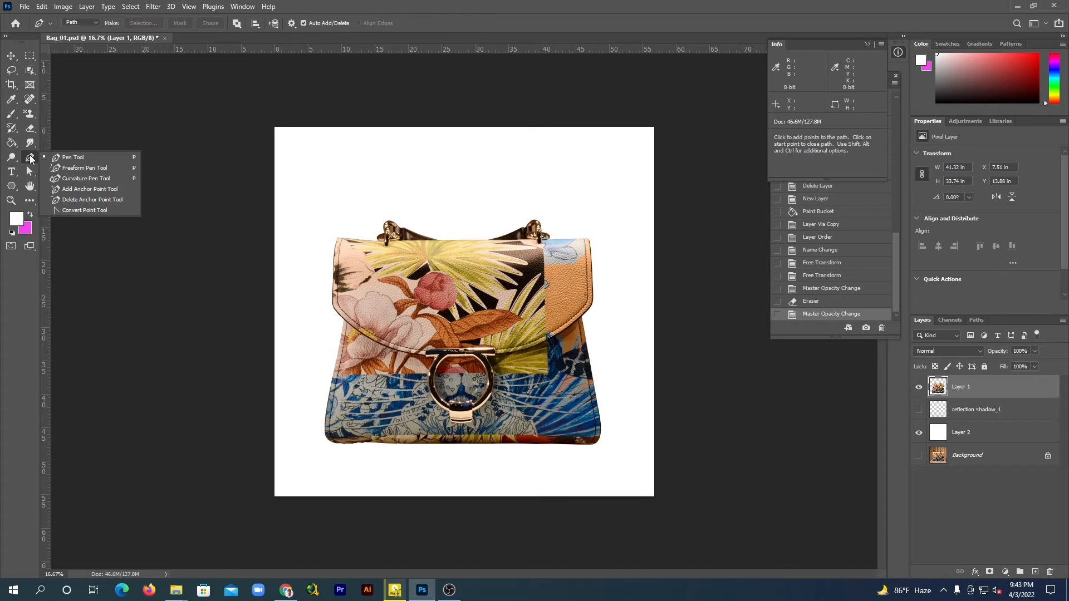
pyautogui.click(82, 158)
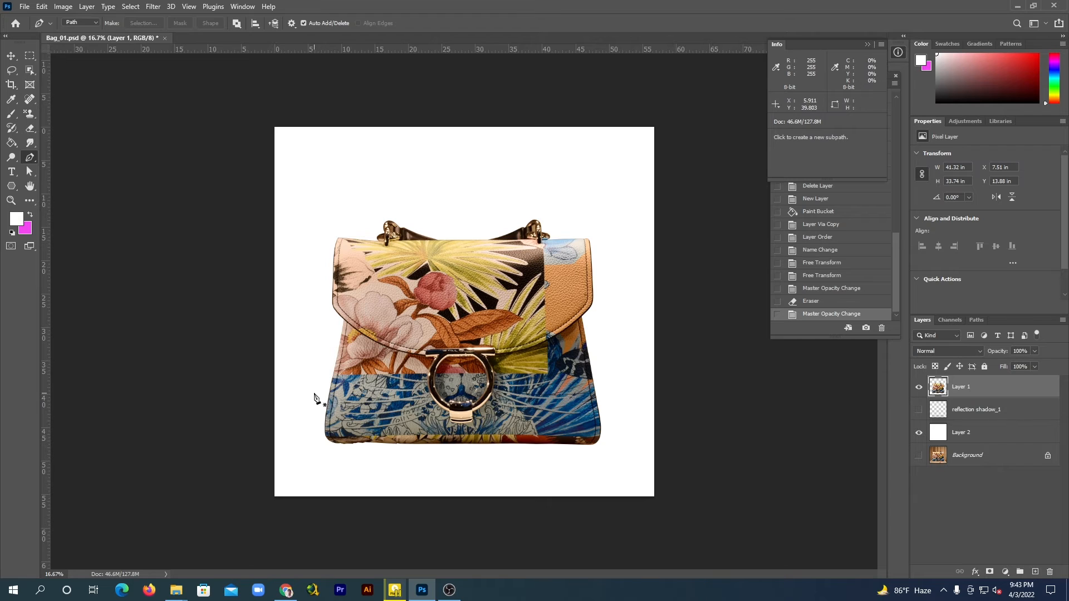
pyautogui.click(418, 392)
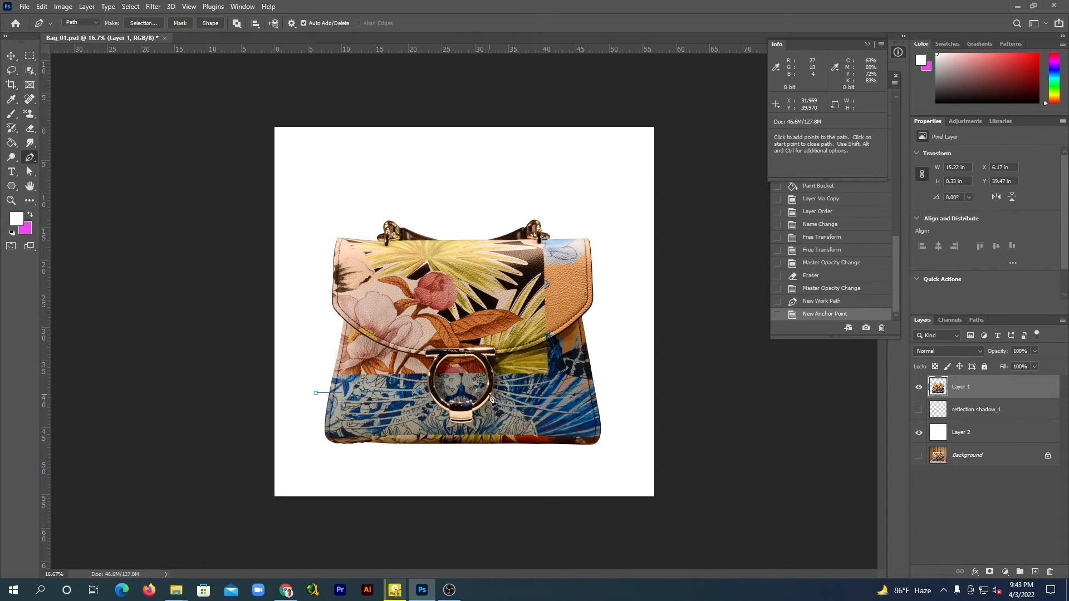
pyautogui.click(518, 390)
pyautogui.click(585, 385)
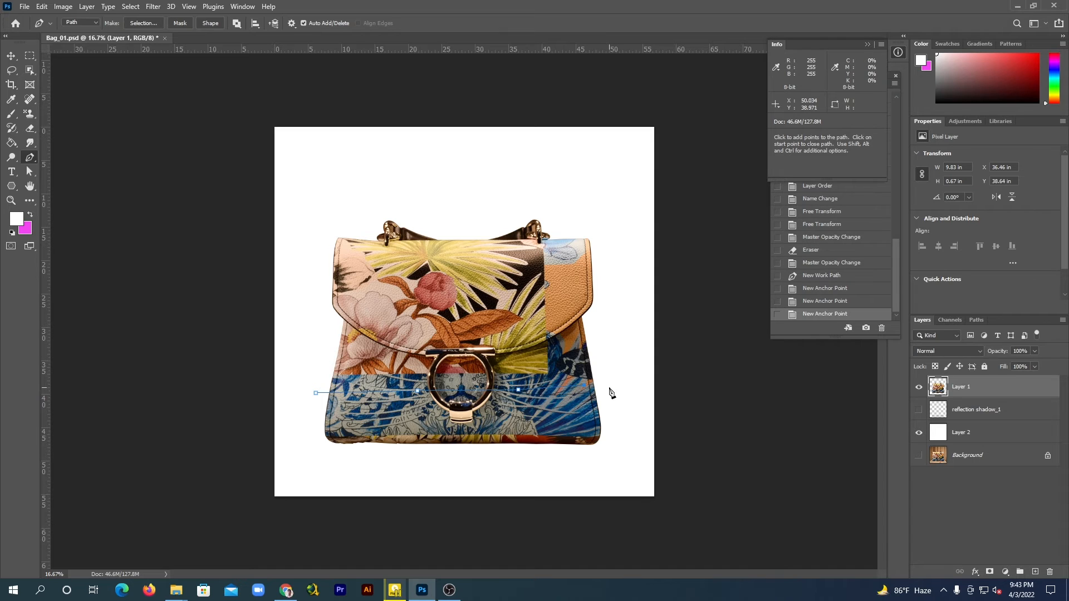
pyautogui.click(609, 387)
pyautogui.click(615, 435)
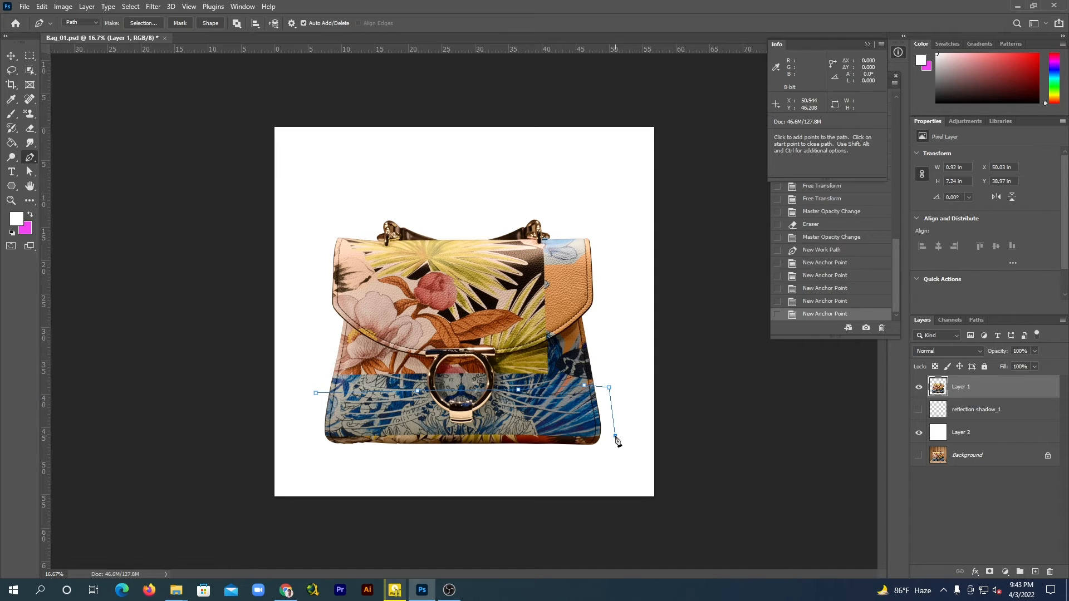
pyautogui.click(606, 459)
pyautogui.click(460, 464)
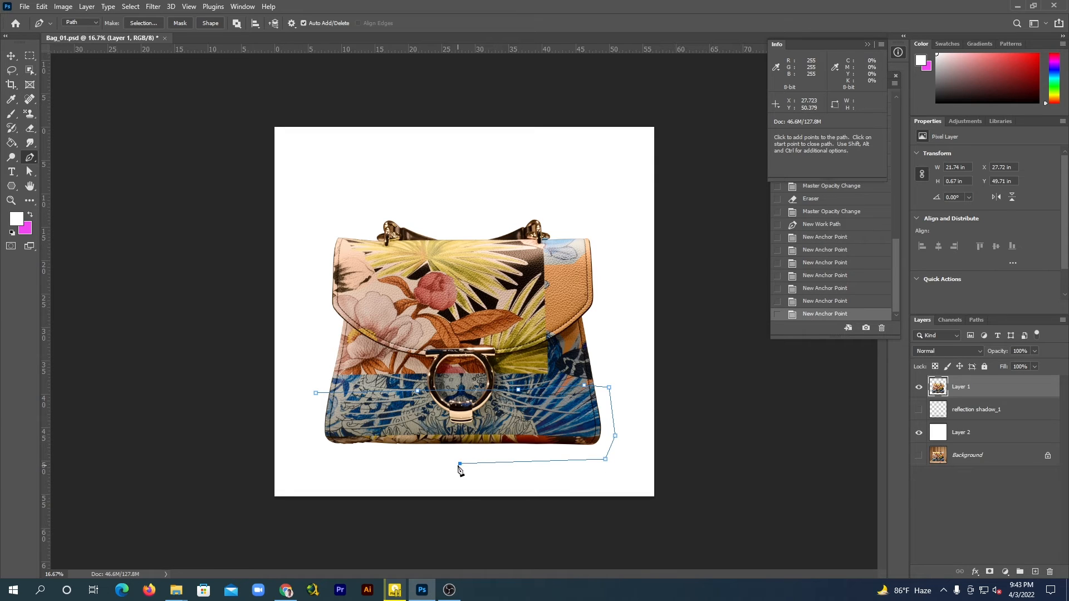
pyautogui.click(334, 461)
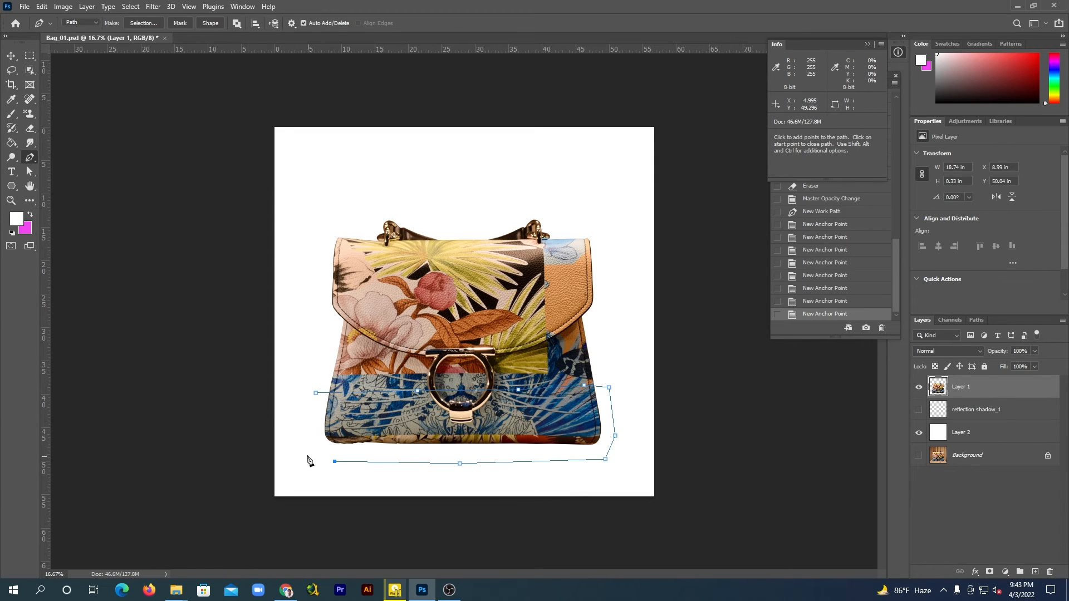
pyautogui.click(301, 438)
pyautogui.click(316, 394)
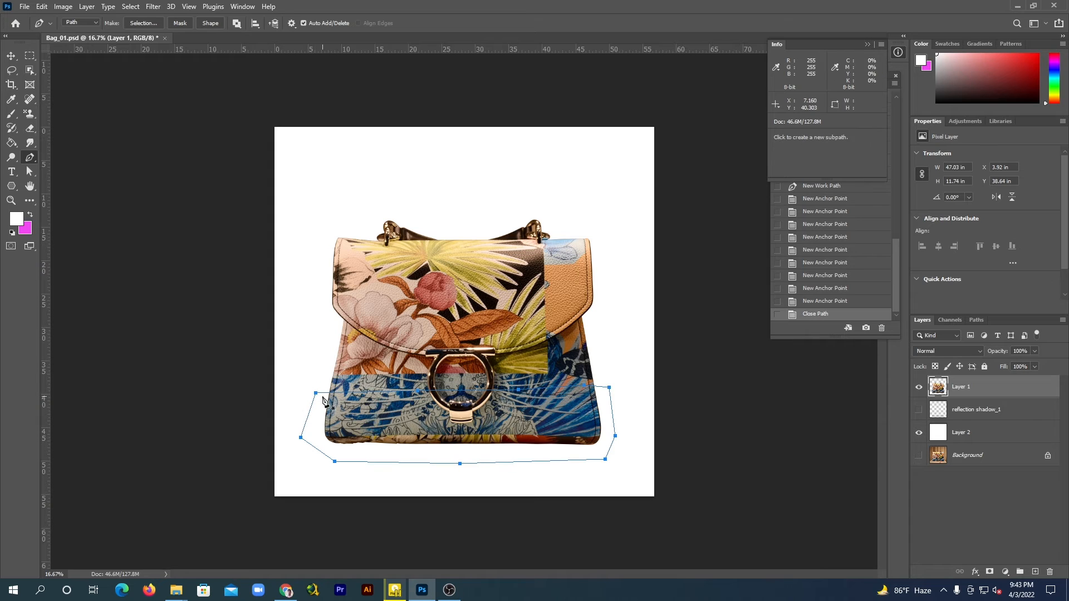
# Convert the path to a selection with 0 px feather, copy that area of the bag to a new layer, and hide Layer 1
pyautogui.rightClick(402, 411)
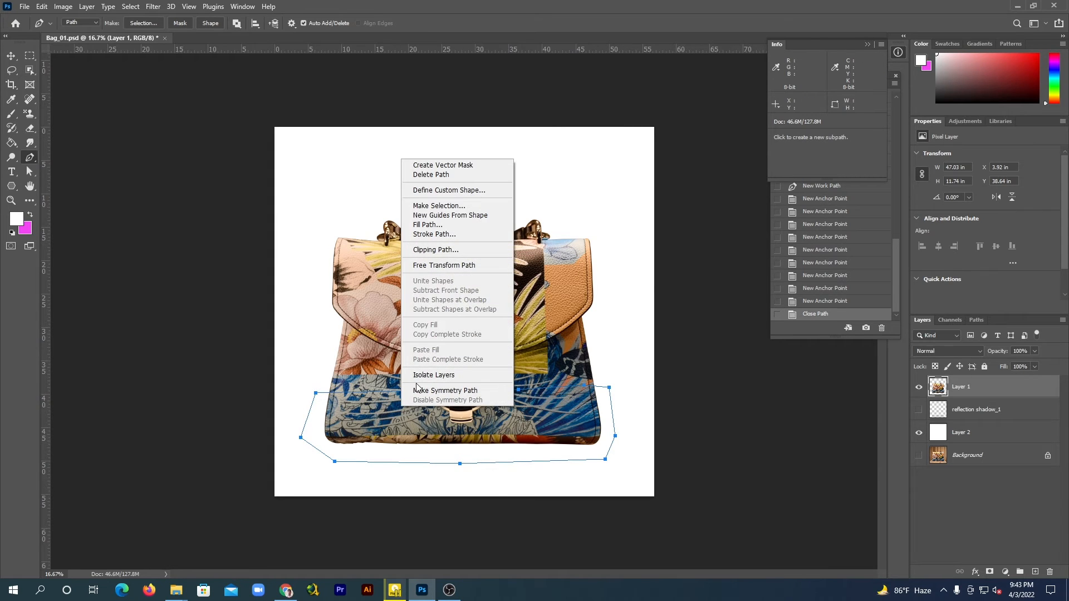
pyautogui.click(440, 206)
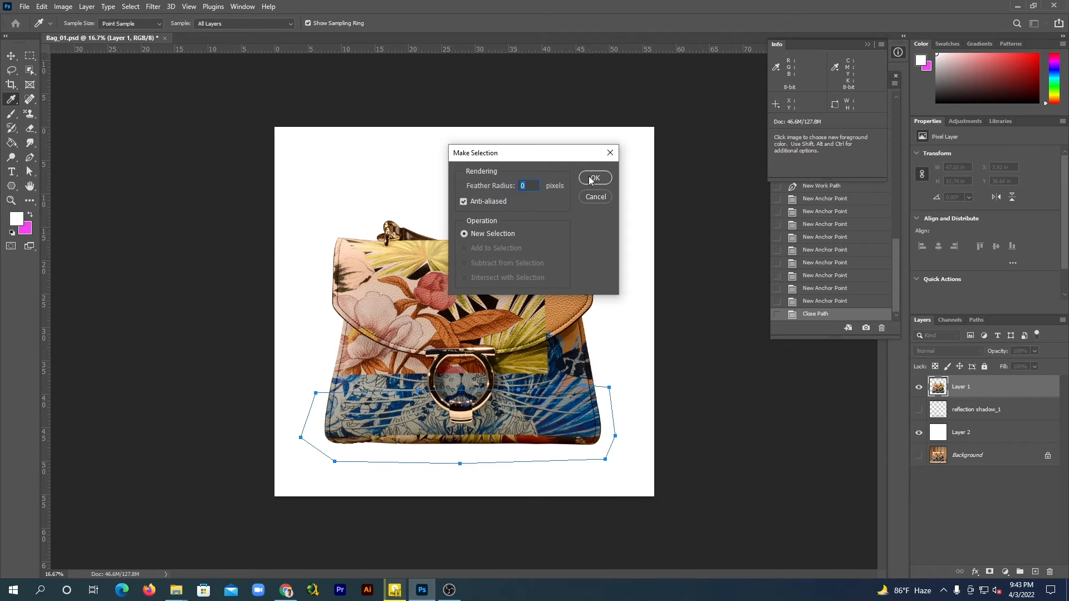
pyautogui.click(591, 177)
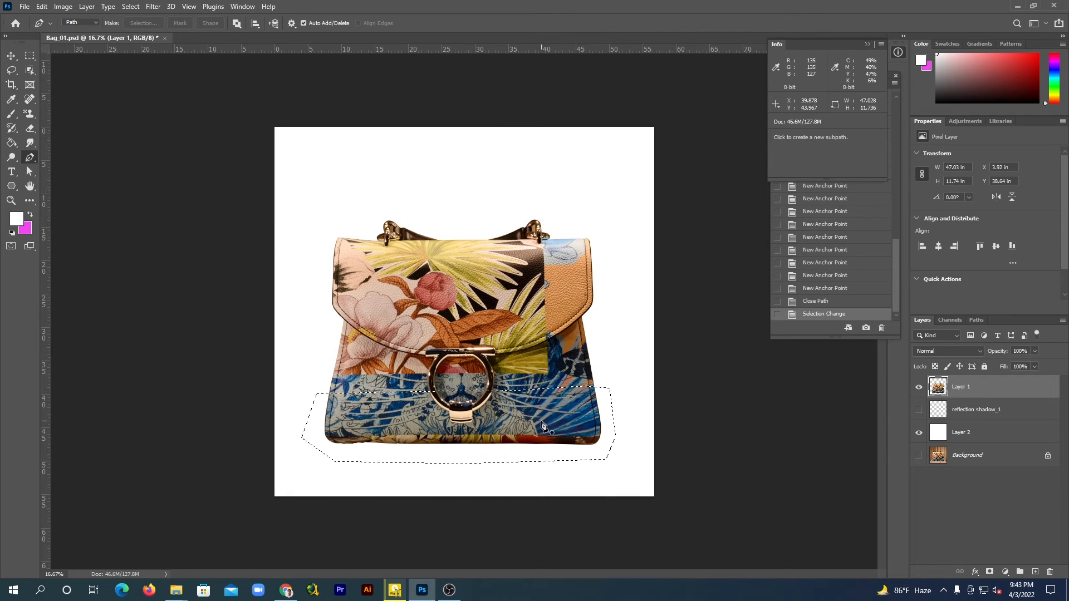
pyautogui.hotkey('ctrl', 'j')
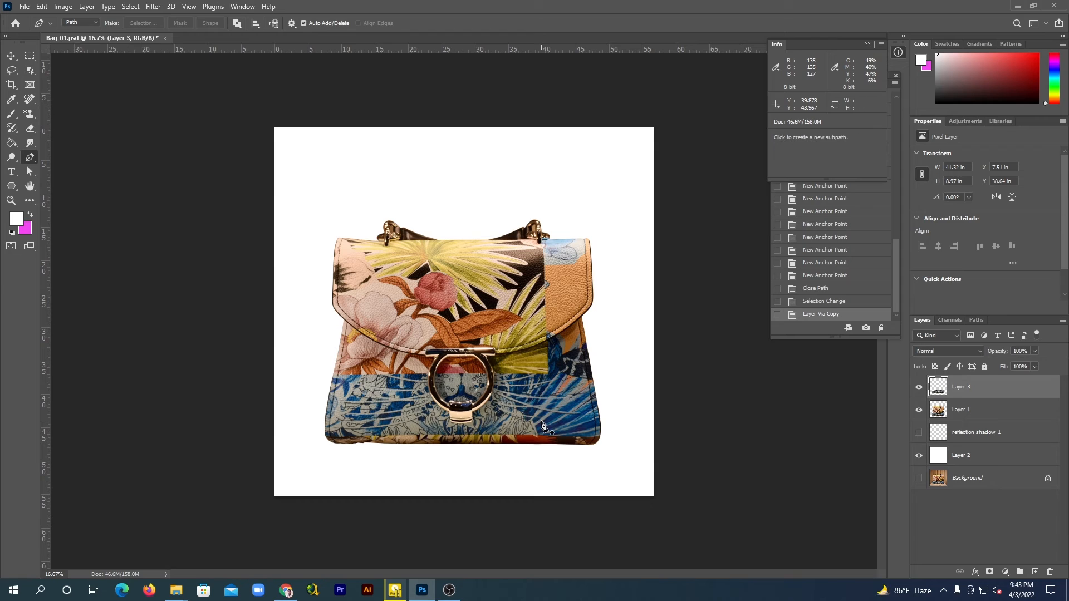
pyautogui.click(919, 410)
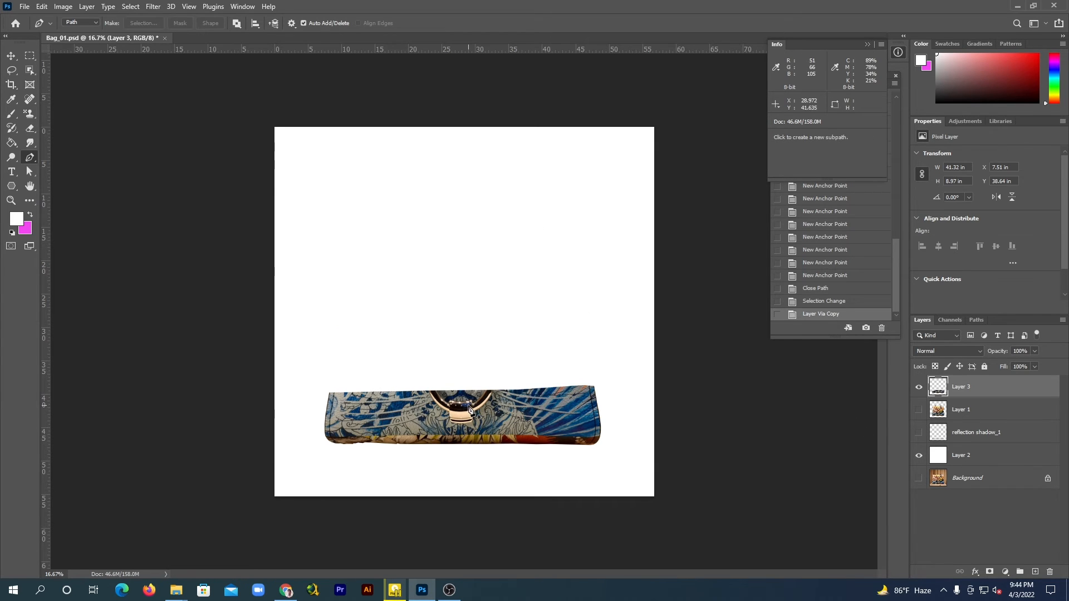
# Rotate the copied strip 180° and flip it horizontally, then show Layer 1 again
pyautogui.press('v')
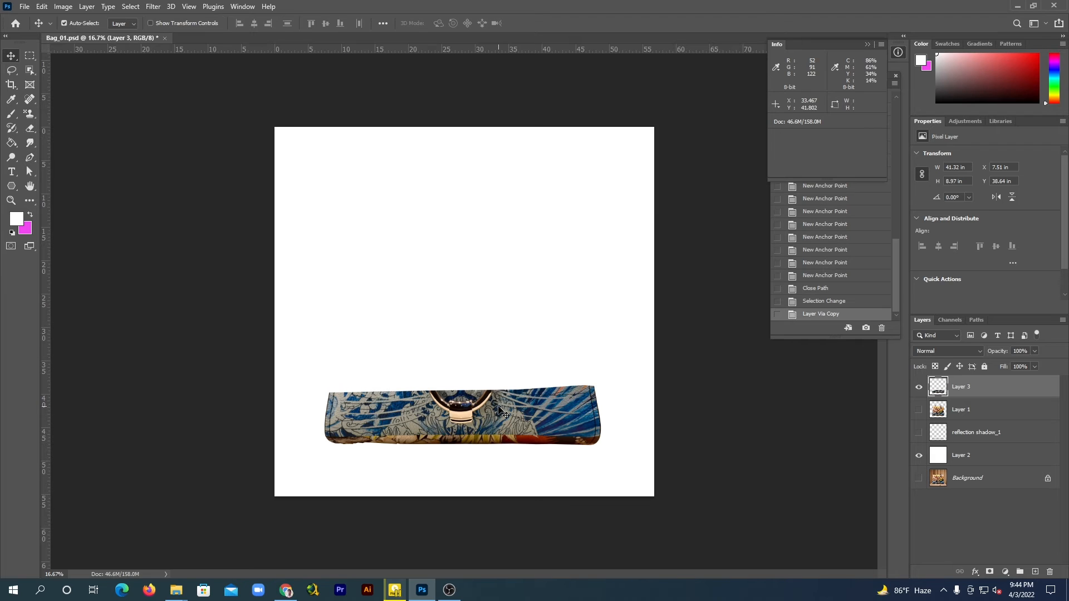
pyautogui.hotkey('ctrl', 't')
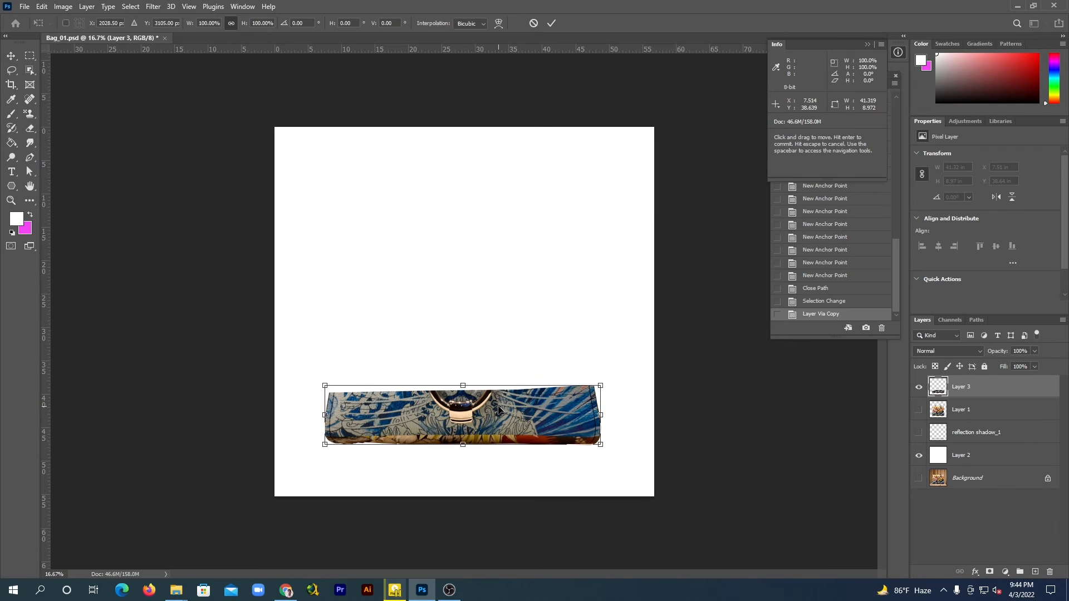
pyautogui.rightClick(501, 411)
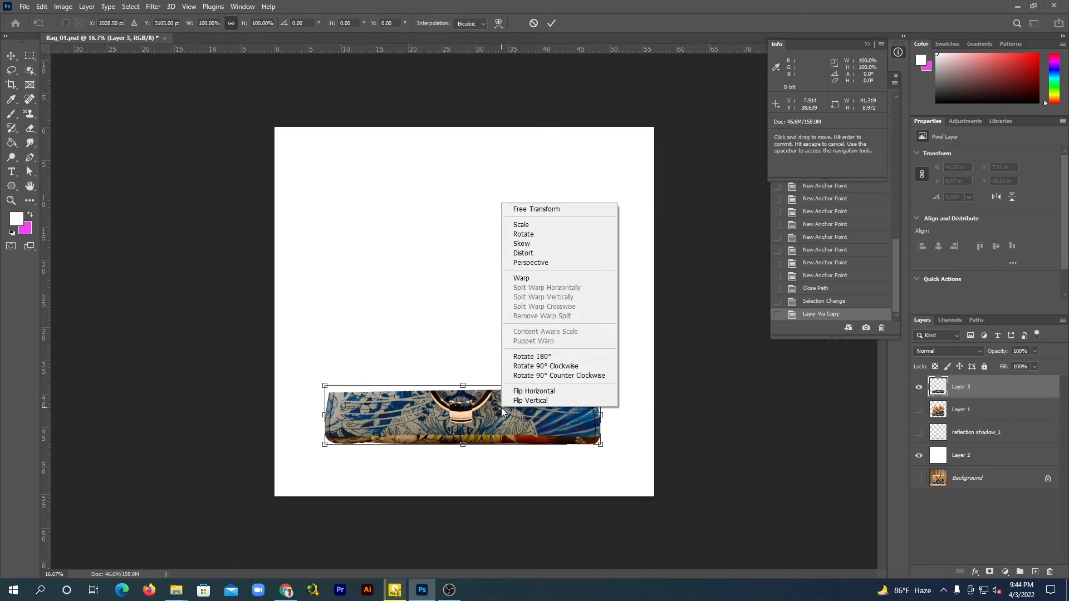
pyautogui.click(533, 357)
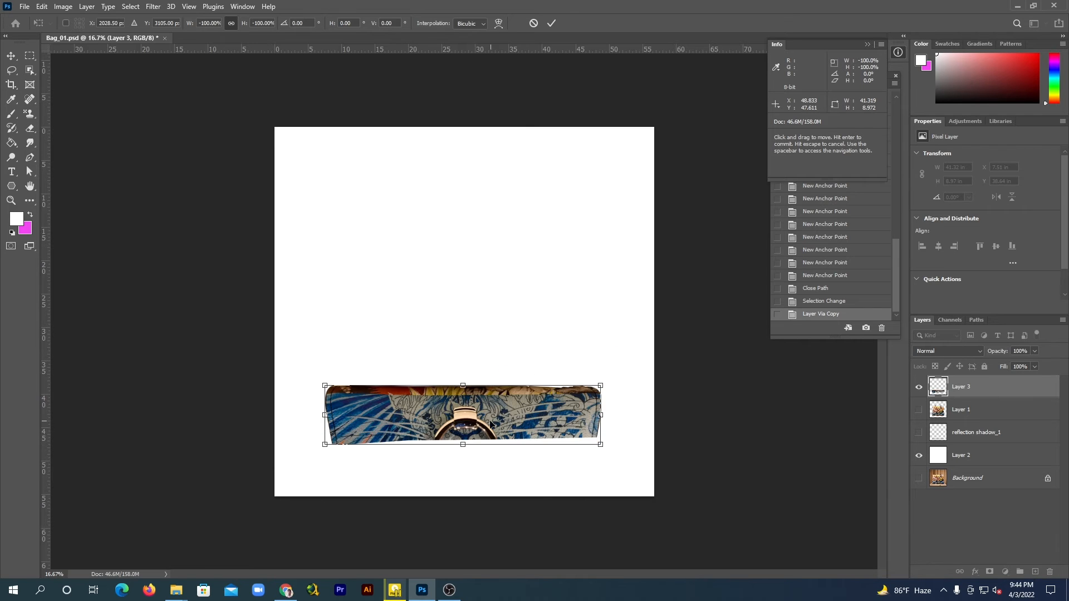
pyautogui.rightClick(508, 411)
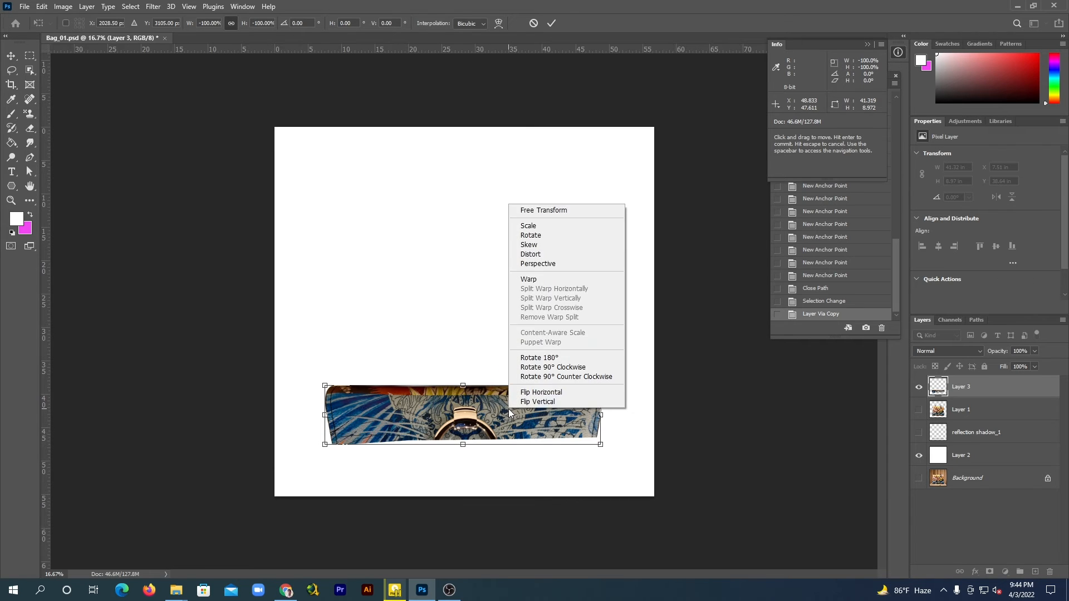
pyautogui.click(539, 396)
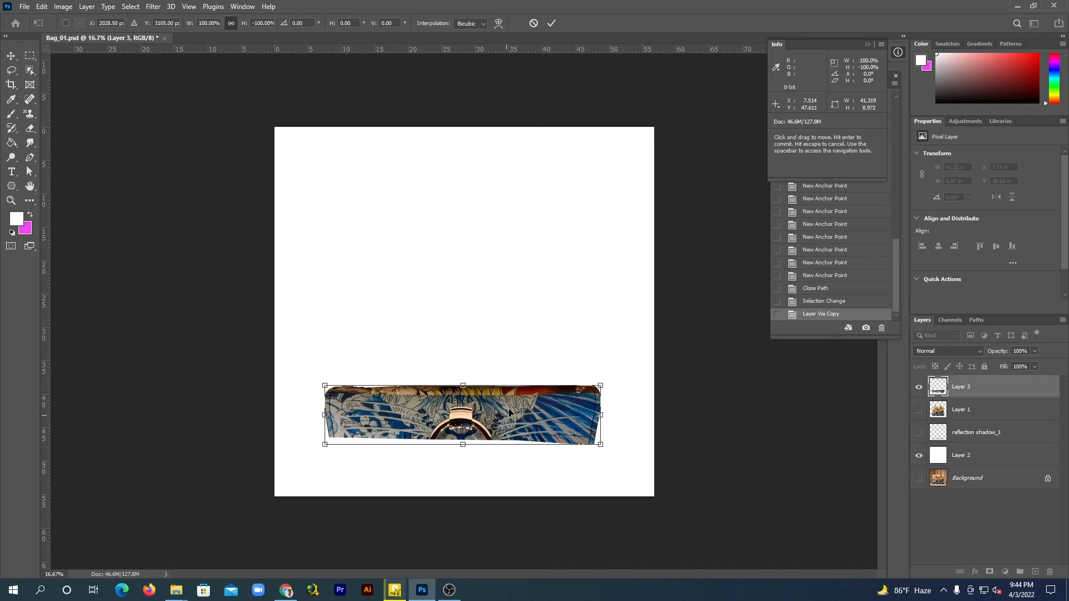
pyautogui.click(920, 411)
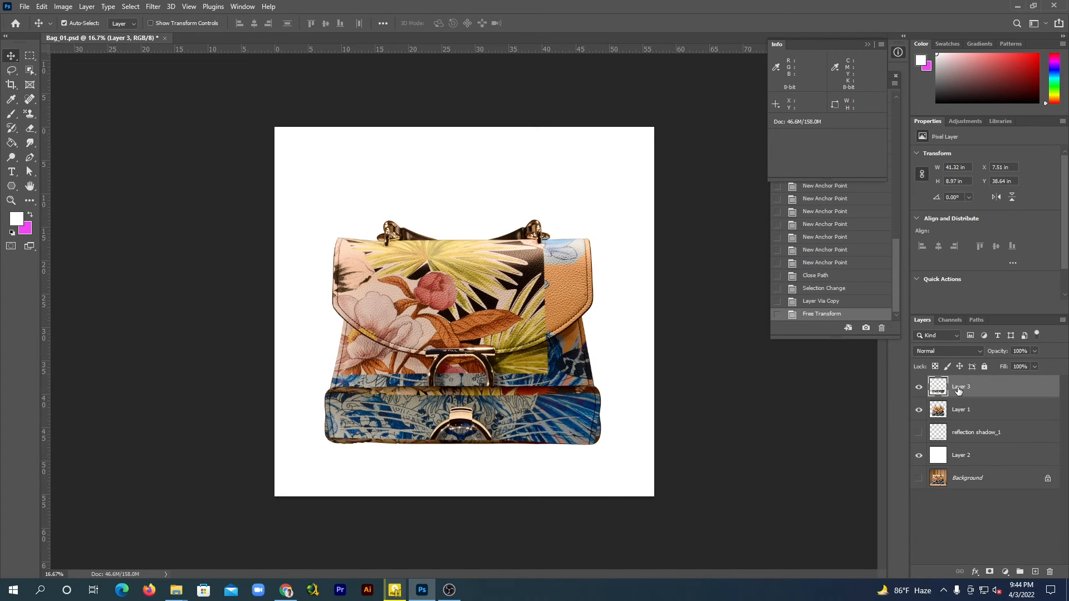
# Place the strip's layer below Layer 1 as reflection shadow_2, move the bag slightly up, and align the strip beneath the bag's base
pyautogui.moveTo(962, 389); pyautogui.dragTo(945, 427)
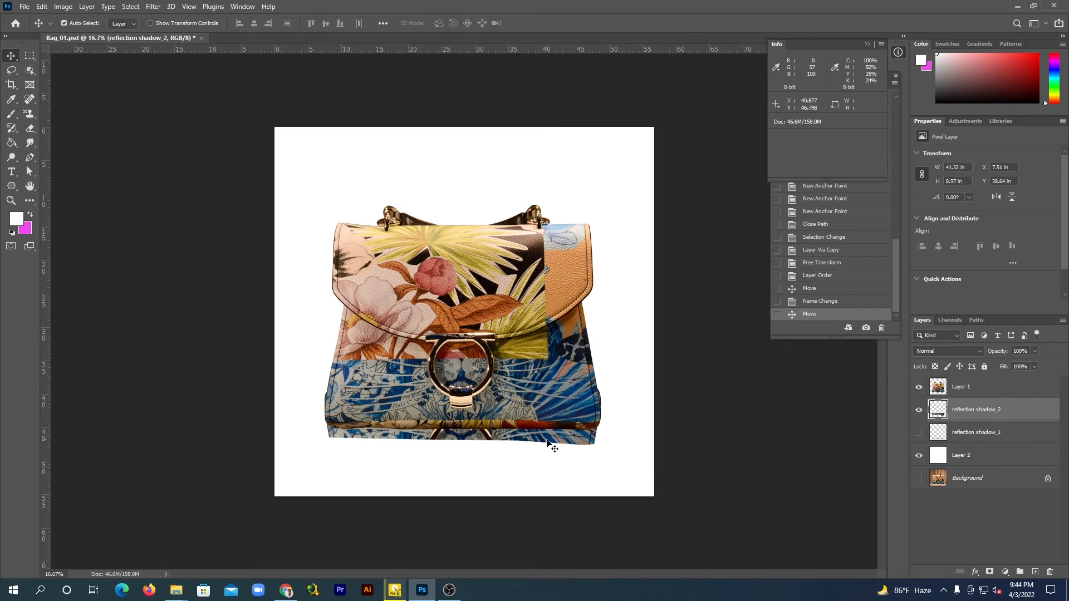
pyautogui.moveTo(548, 441); pyautogui.dragTo(540, 480)
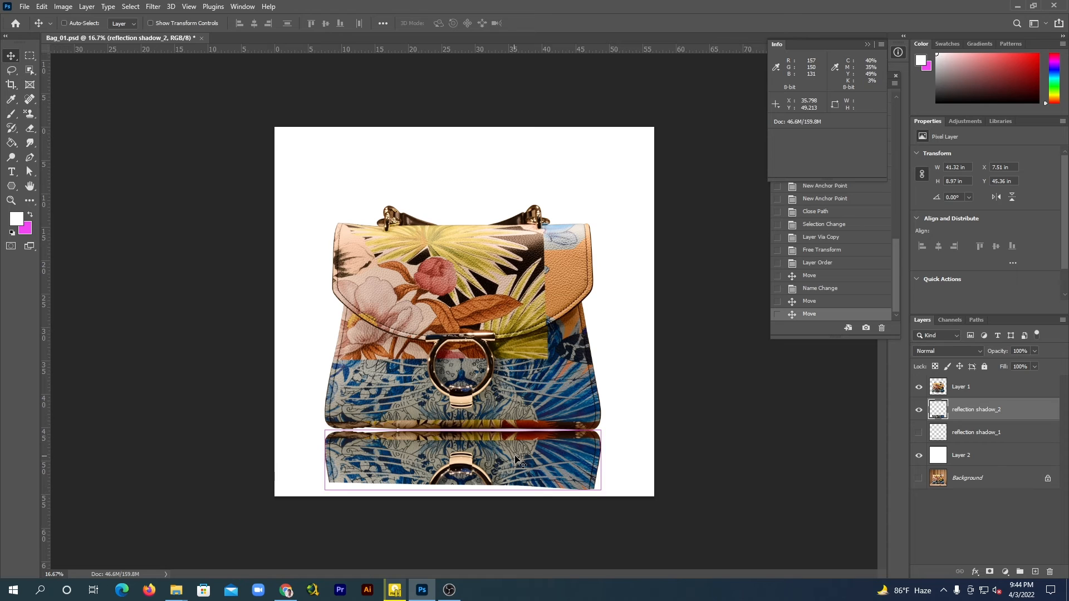
pyautogui.hotkey('ctrl', 't')
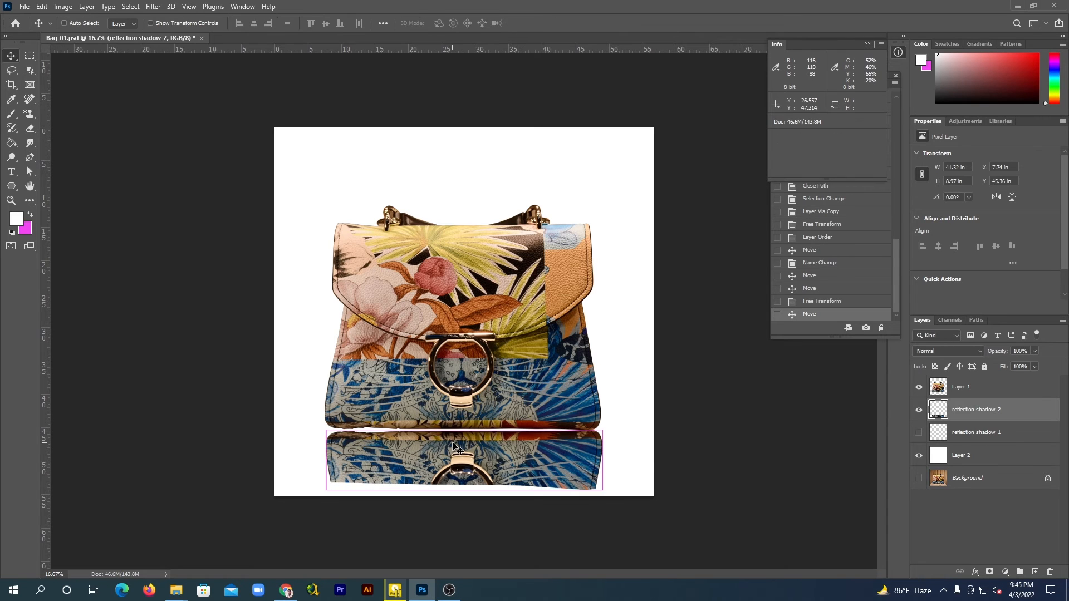
pyautogui.hotkey('ctrl', 't')
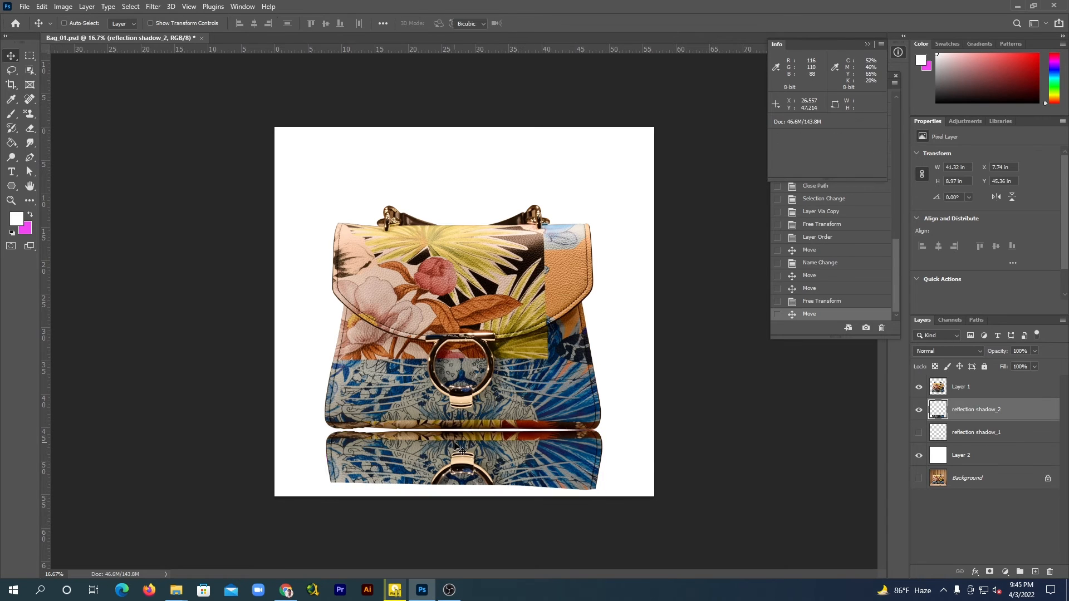
# Warp the upper edge of the reflection shadow_2 layer slightly upward along its width to close the gap under the bag
pyautogui.rightClick(457, 446)
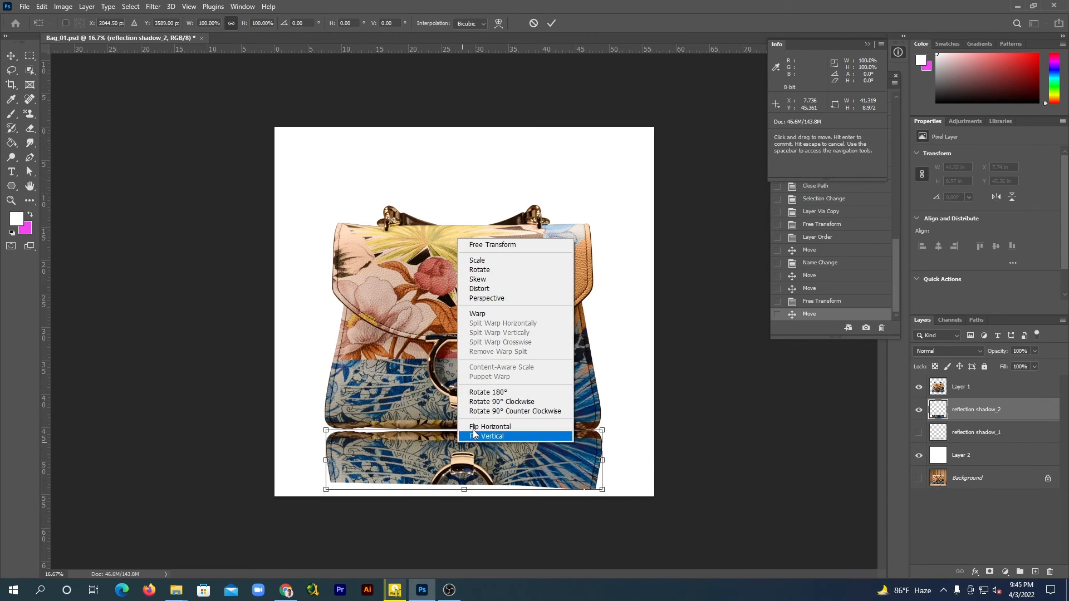
pyautogui.click(487, 314)
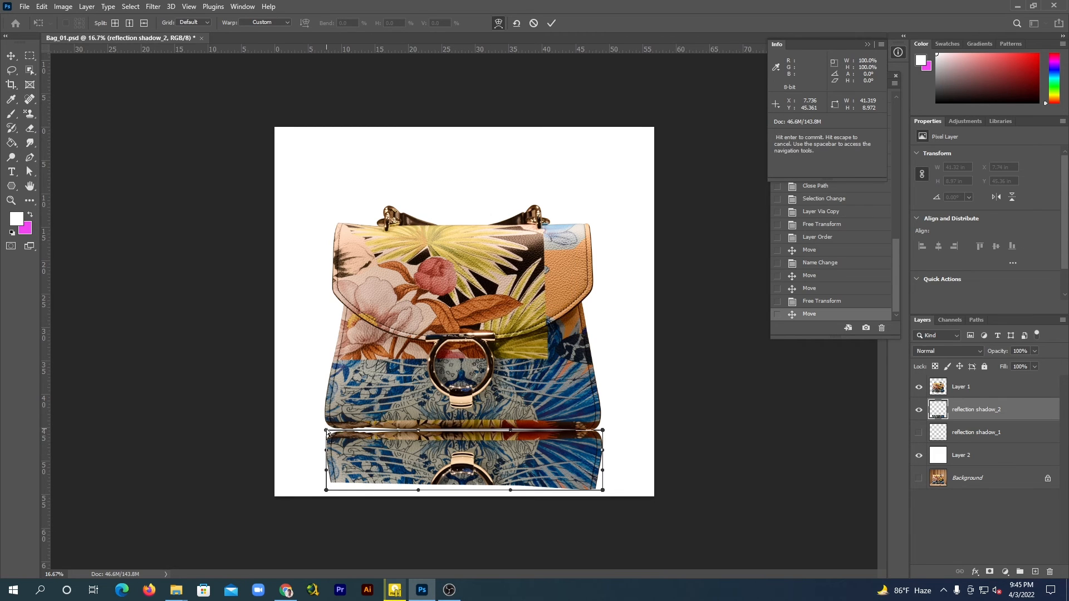
pyautogui.moveTo(327, 429); pyautogui.dragTo(326, 425)
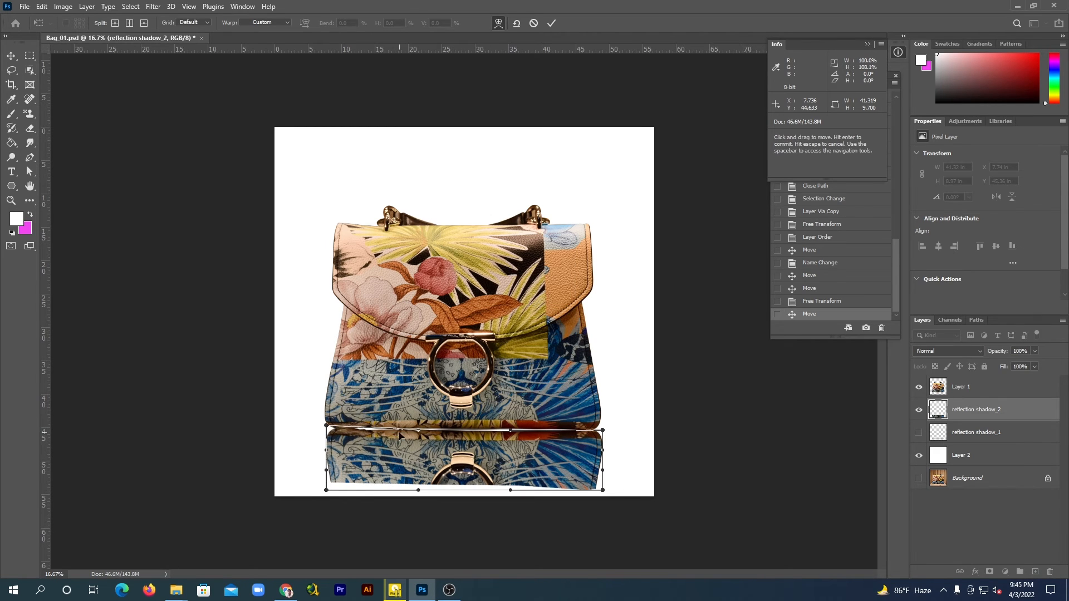
pyautogui.moveTo(399, 428); pyautogui.dragTo(400, 426)
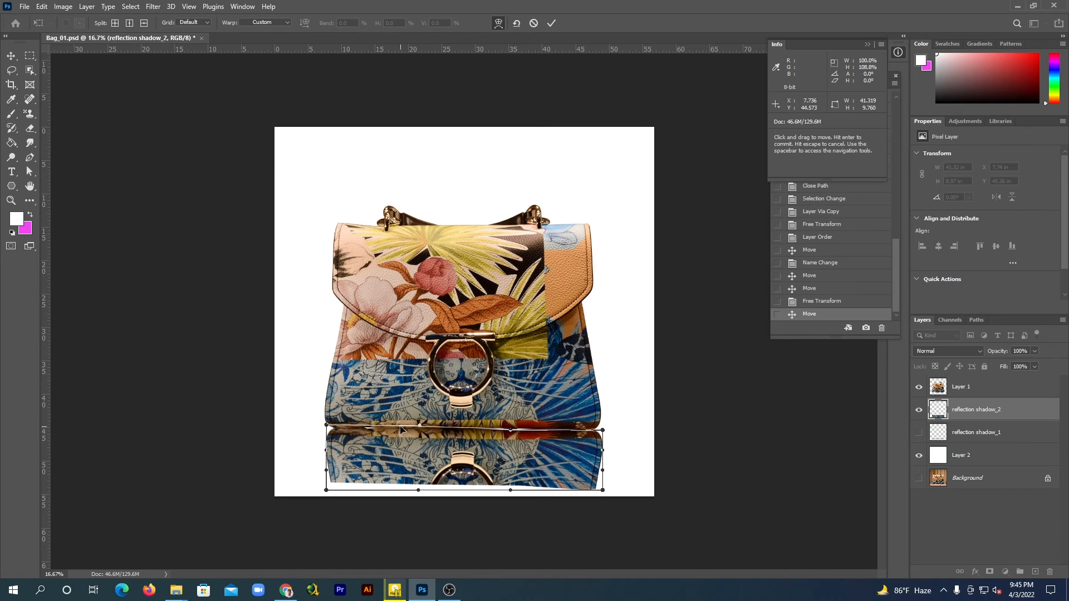
pyautogui.moveTo(510, 430); pyautogui.dragTo(512, 427)
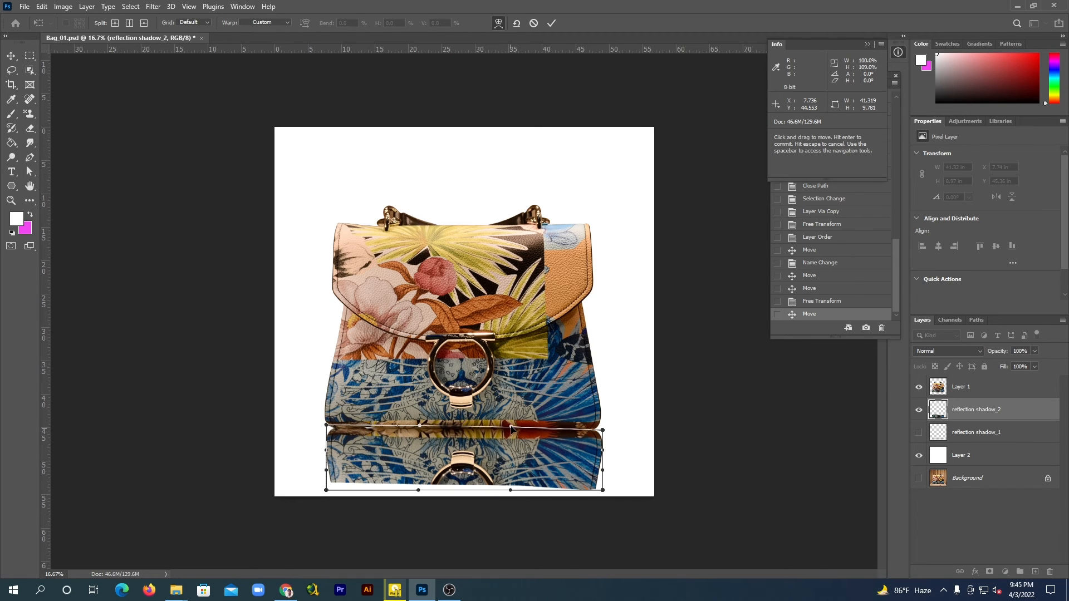
pyautogui.moveTo(603, 430); pyautogui.dragTo(602, 428)
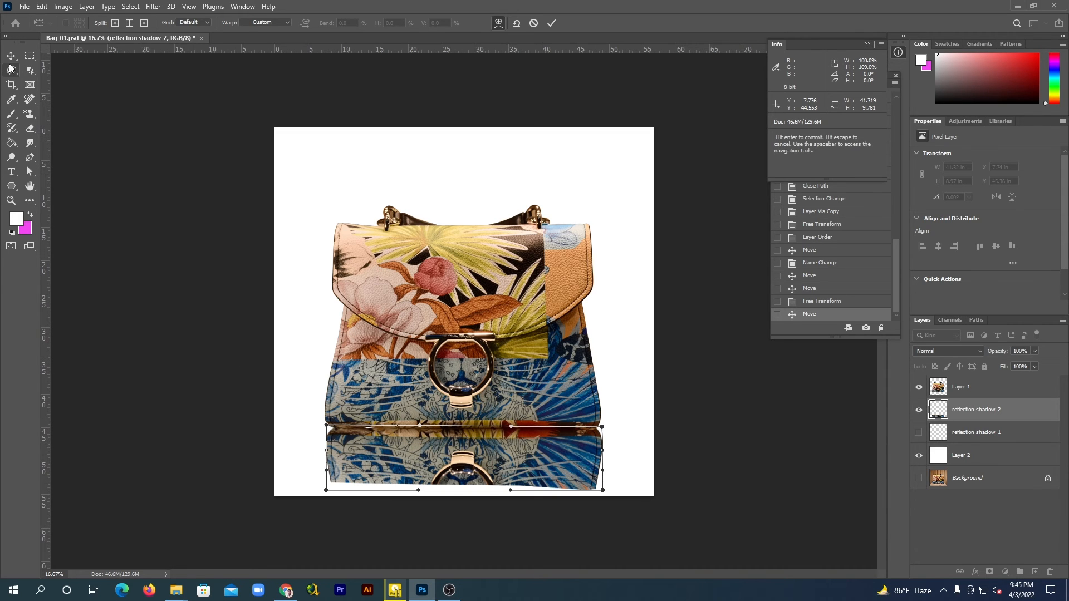
pyautogui.click(10, 56)
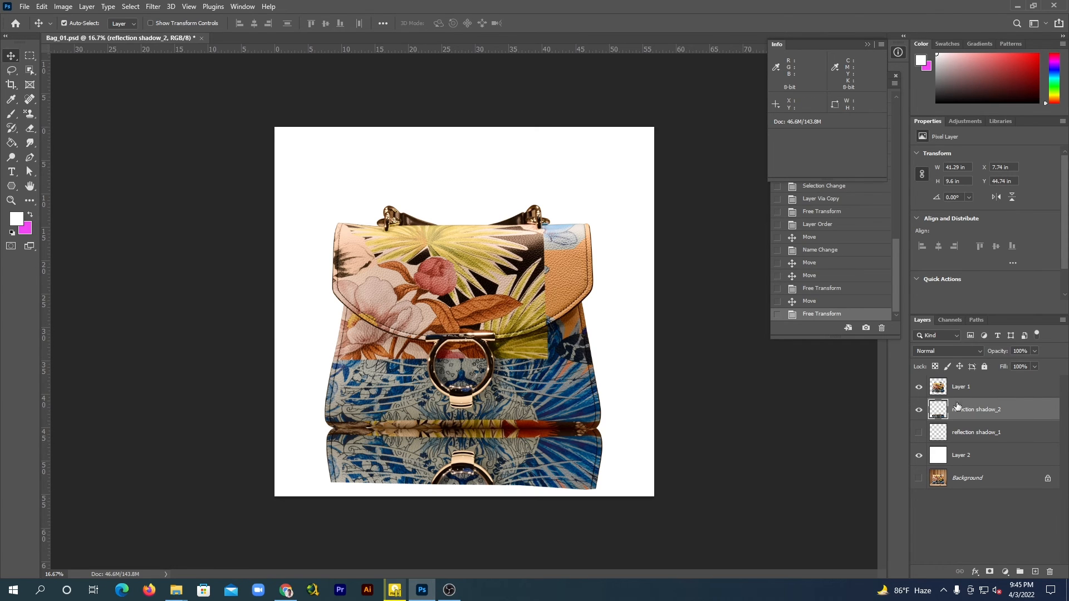
# Lower the reflection shadow_2 layer's opacity to 60% and fade out its lower part with a 1102 px Soft Round Eraser
pyautogui.moveTo(1035, 351); pyautogui.dragTo(1012, 365)
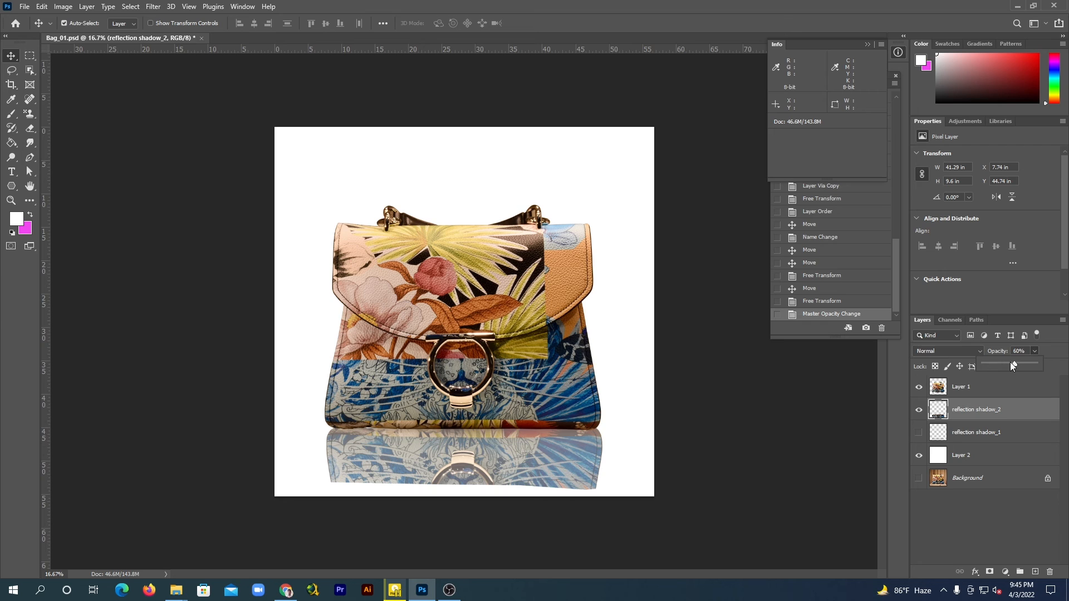
pyautogui.click(1035, 322)
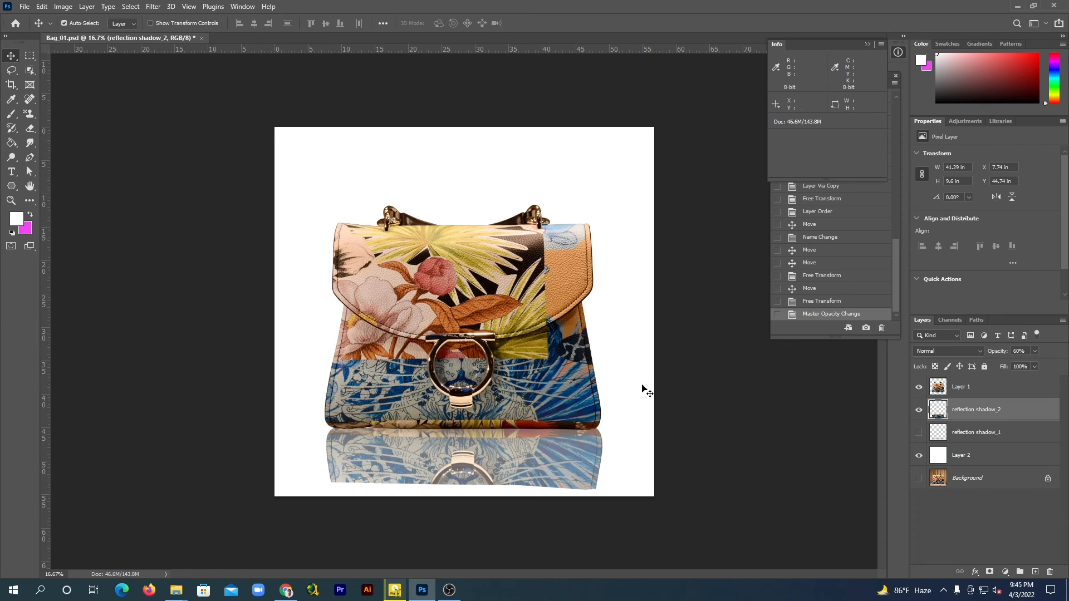
pyautogui.click(31, 129)
pyautogui.rightClick(31, 129)
pyautogui.click(77, 129)
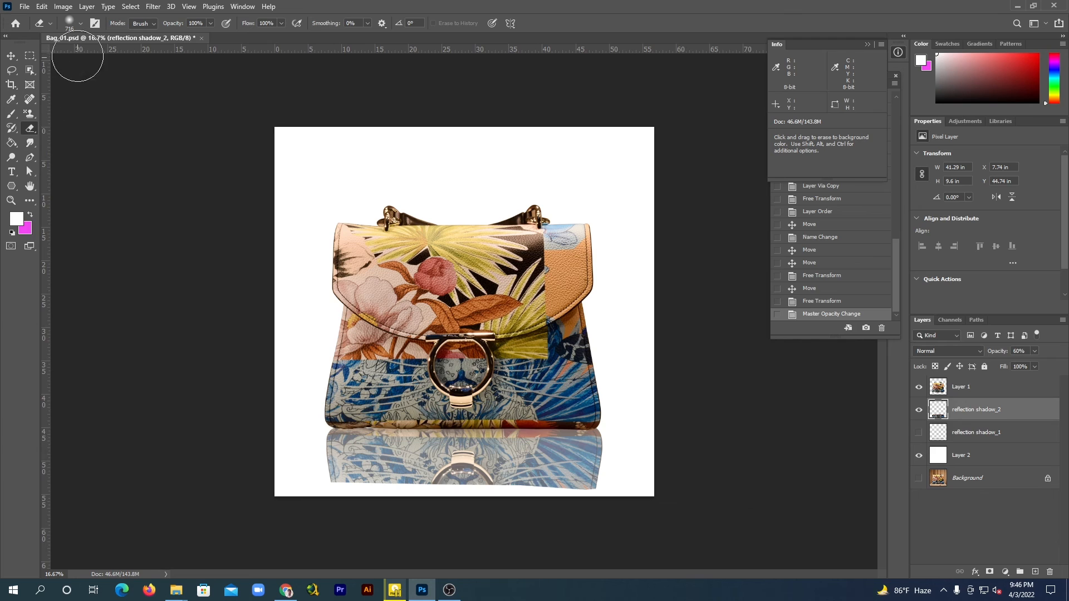
pyautogui.click(81, 24)
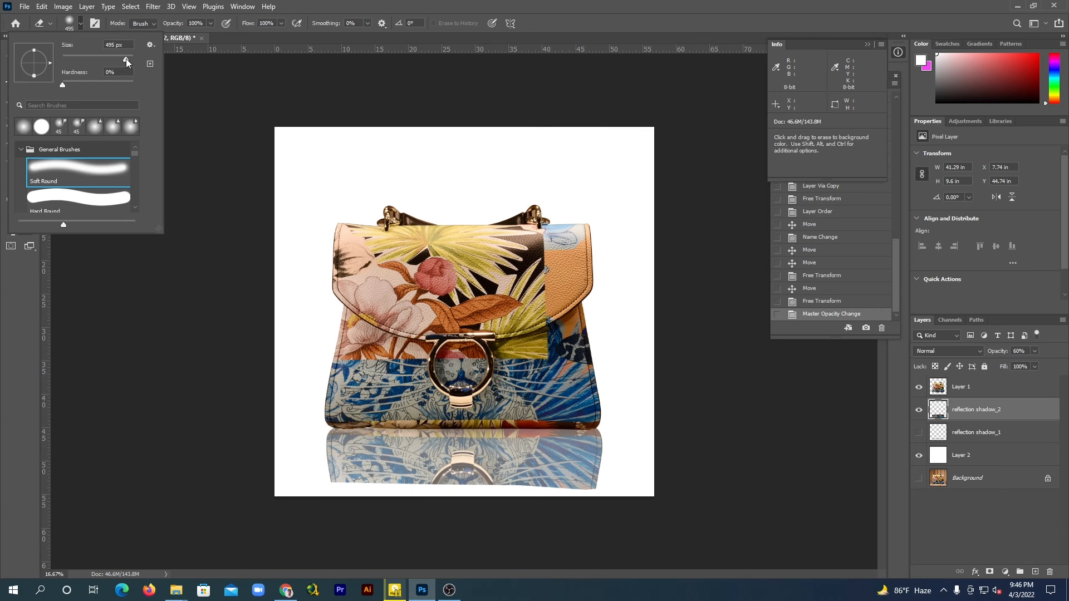
pyautogui.moveTo(126, 58); pyautogui.dragTo(128, 58)
pyautogui.click(292, 11)
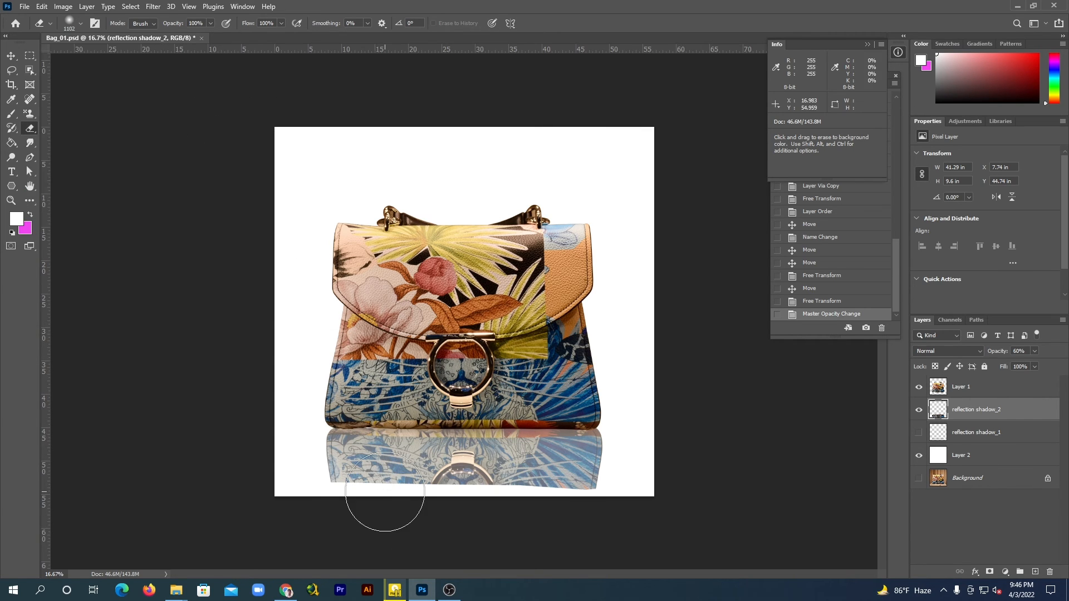
pyautogui.moveTo(353, 513)
pyautogui.mouseDown()
pyautogui.moveTo(431, 499)
pyautogui.moveTo(423, 508)
pyautogui.moveTo(610, 510)
pyautogui.moveTo(313, 505)
pyautogui.moveTo(606, 503)
pyautogui.moveTo(329, 498)
pyautogui.moveTo(600, 492)
pyautogui.moveTo(316, 497)
pyautogui.moveTo(611, 498)
pyautogui.moveTo(323, 501)
pyautogui.moveTo(501, 502)
pyautogui.moveTo(477, 518)
pyautogui.mouseUp()
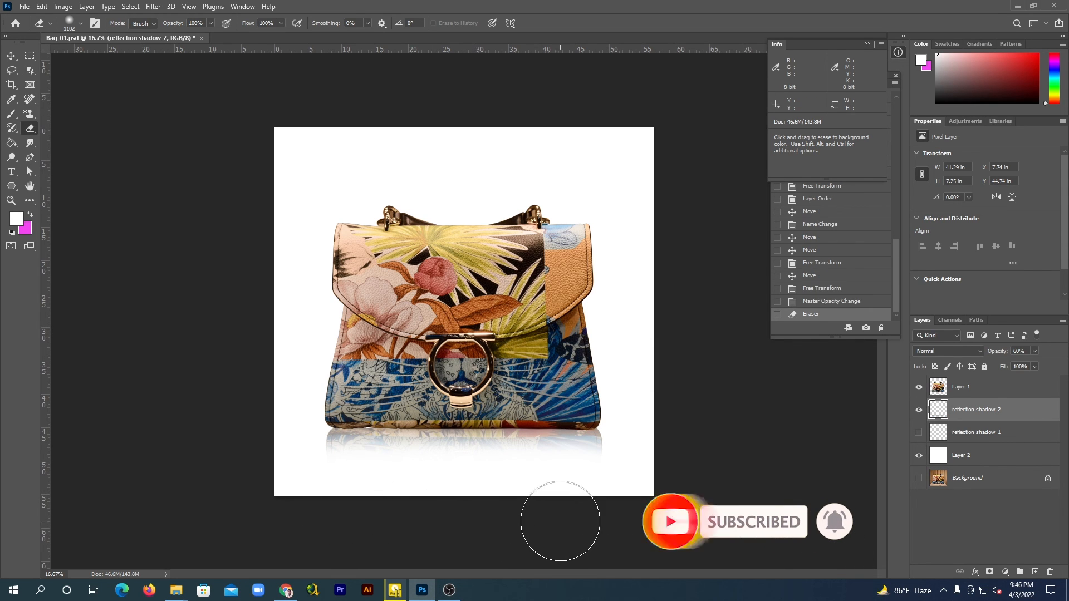
# Reduce the opacity of the faded reflection shadow_2 layer to 42%
pyautogui.click(11, 57)
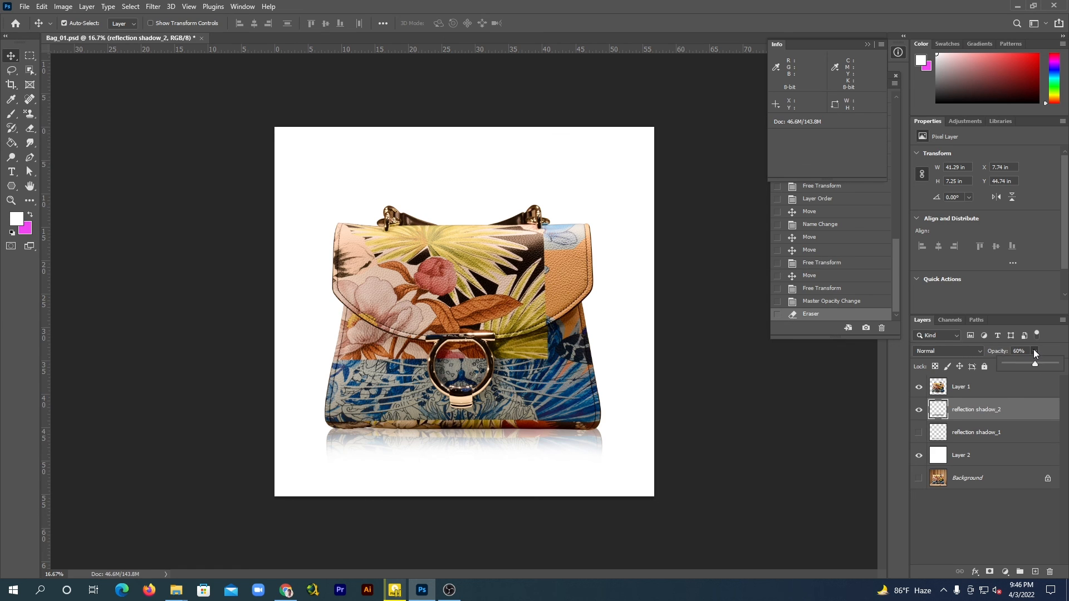
pyautogui.click(1030, 364)
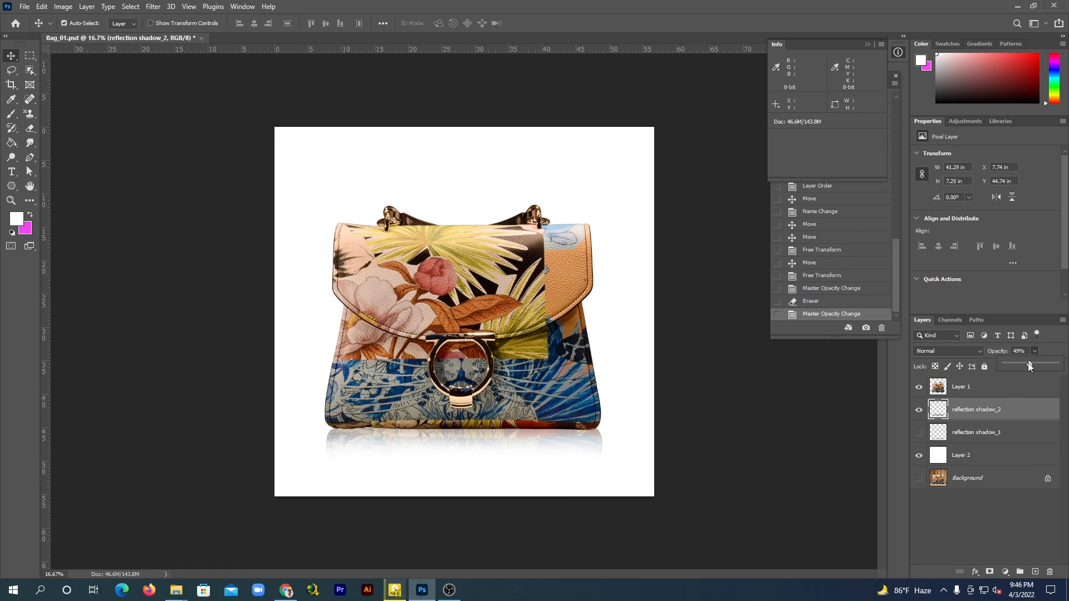
pyautogui.moveTo(1029, 366); pyautogui.dragTo(1025, 368)
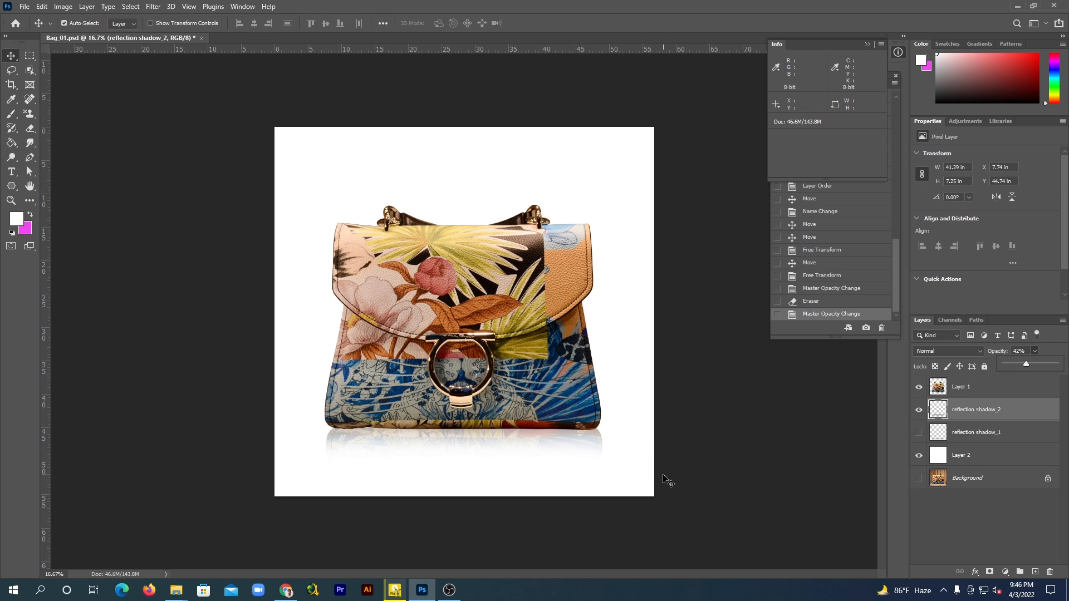